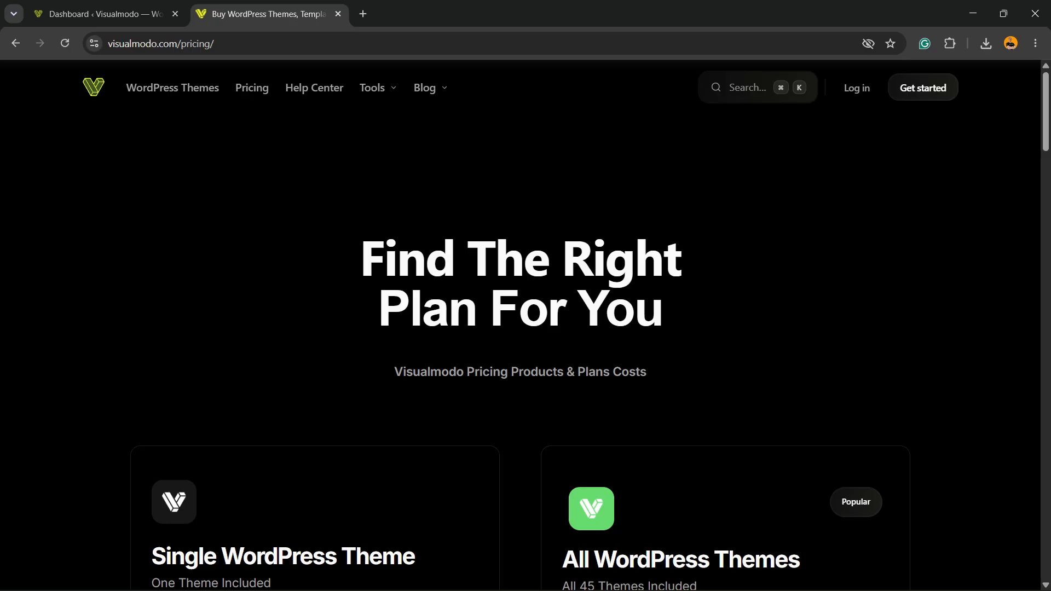
Switch to the WordPress dashboard and open the WPBakery Page Builder About page
left_click(106, 15)
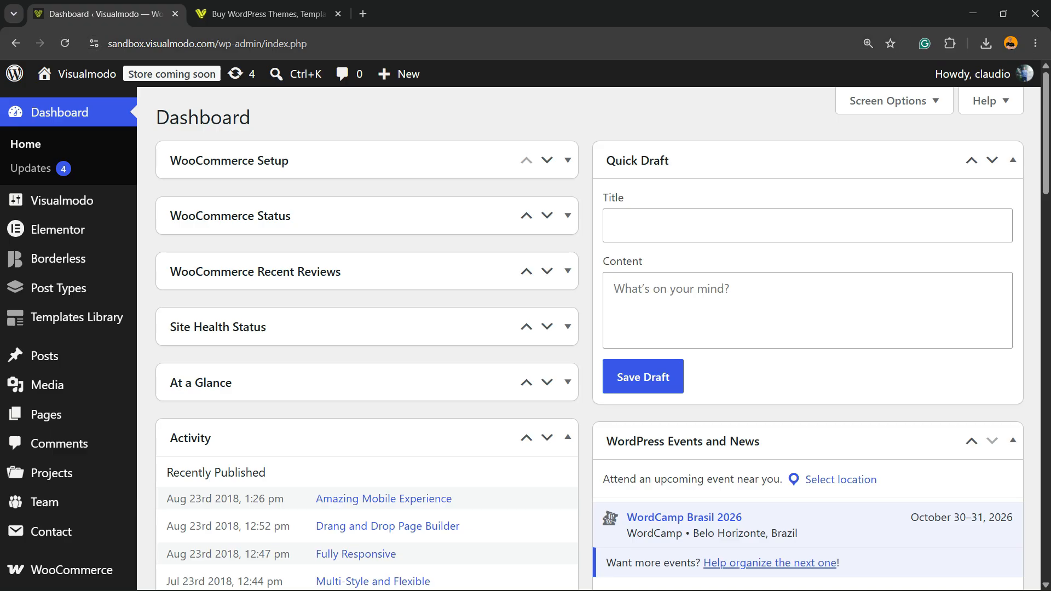
left_click(167, 44)
left_click(167, 43)
double_click(168, 43)
left_click_drag(185, 44, 346, 44)
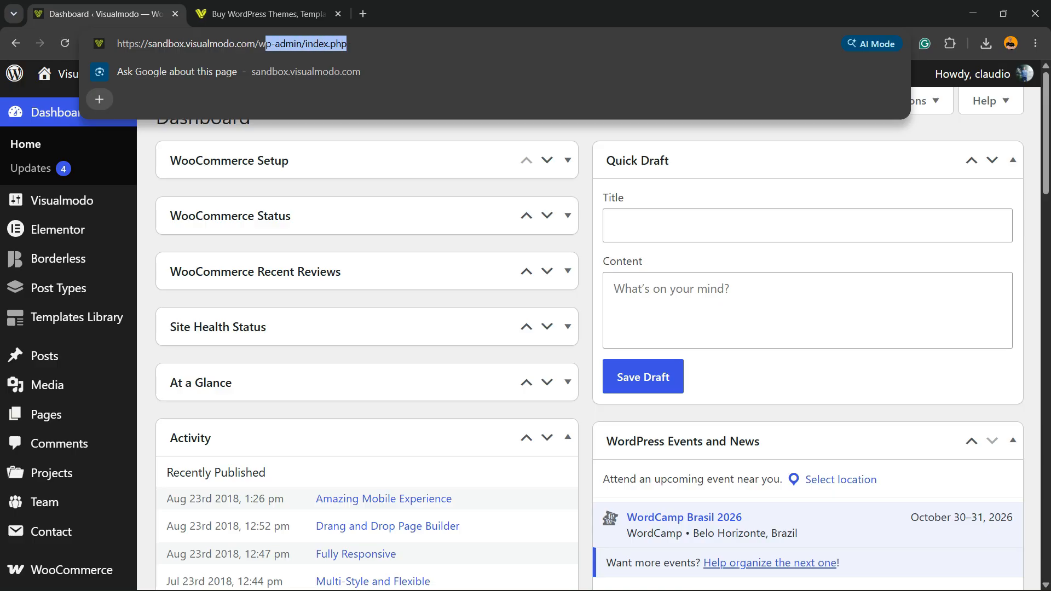
scroll(54, 230, "down", 2)
mouse_move(54, 463)
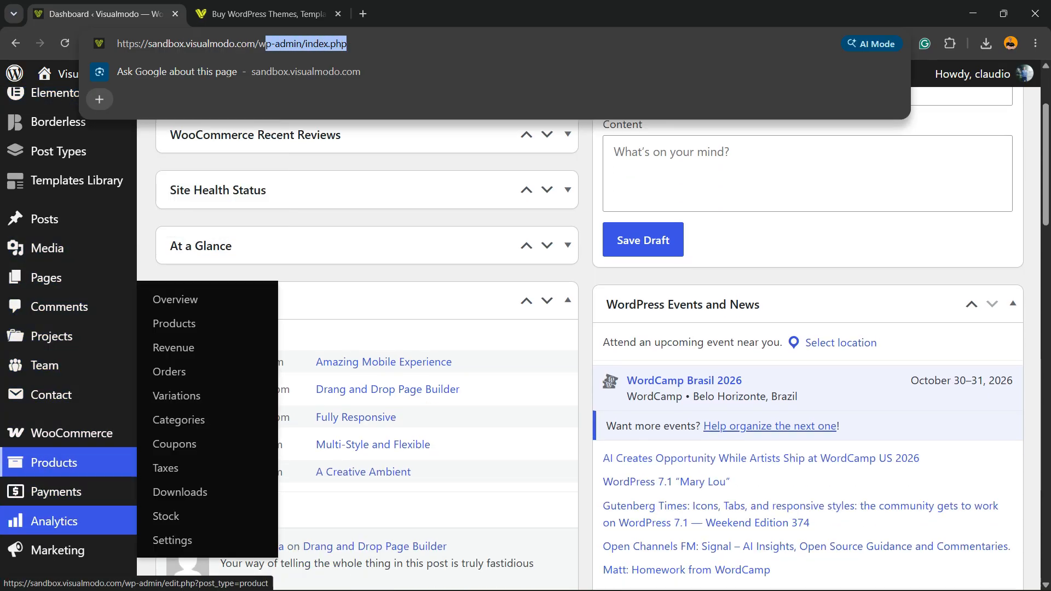
scroll(54, 519, "down", 2)
mouse_move(54, 569)
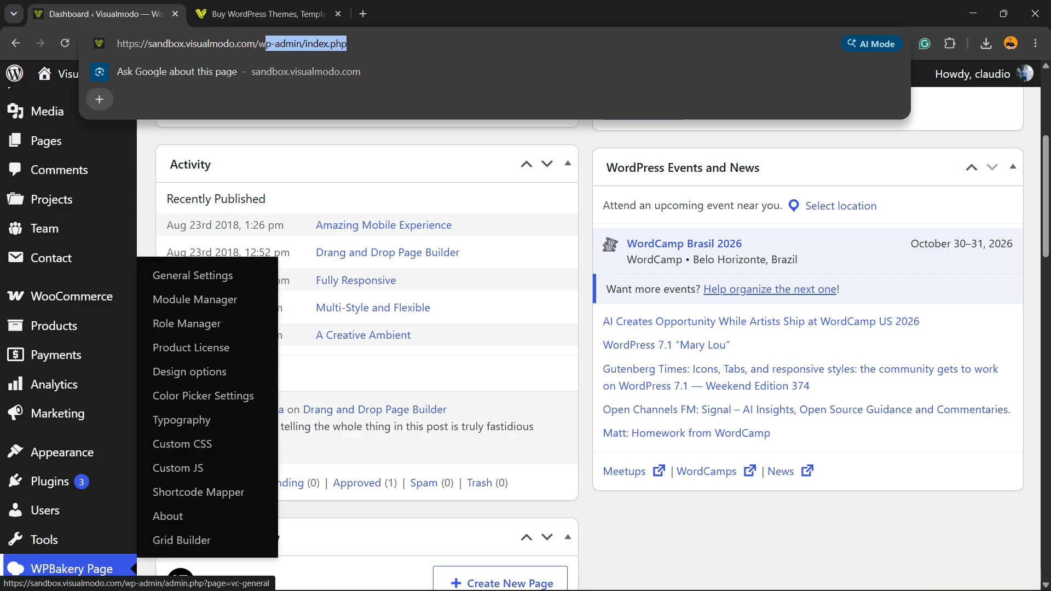
key("Return")
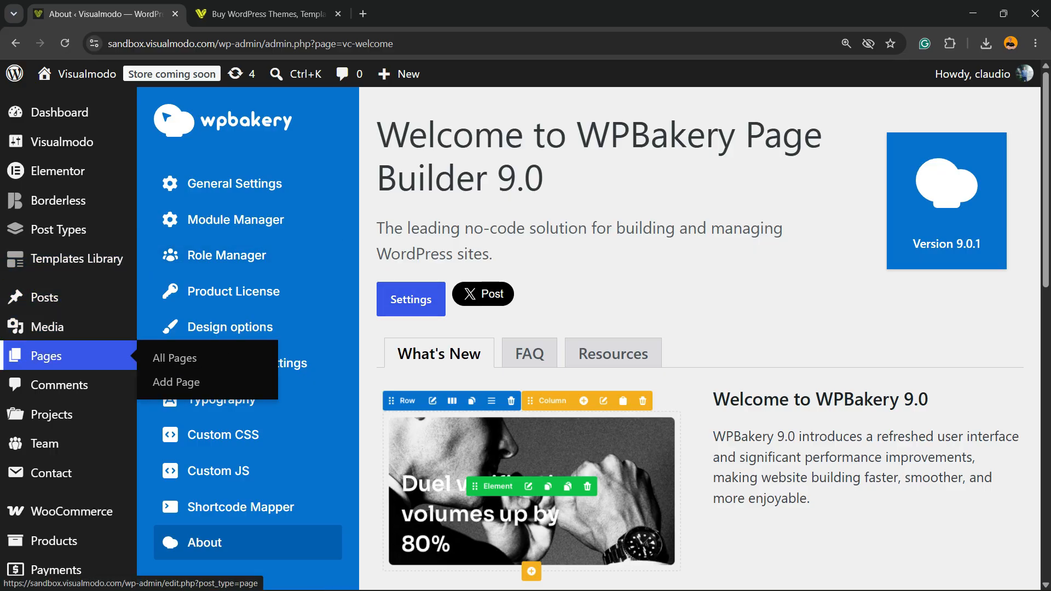
Add a new page, open it in the WPBakery Page Builder backend editor and choose the WordPress theme layout
left_click(47, 356)
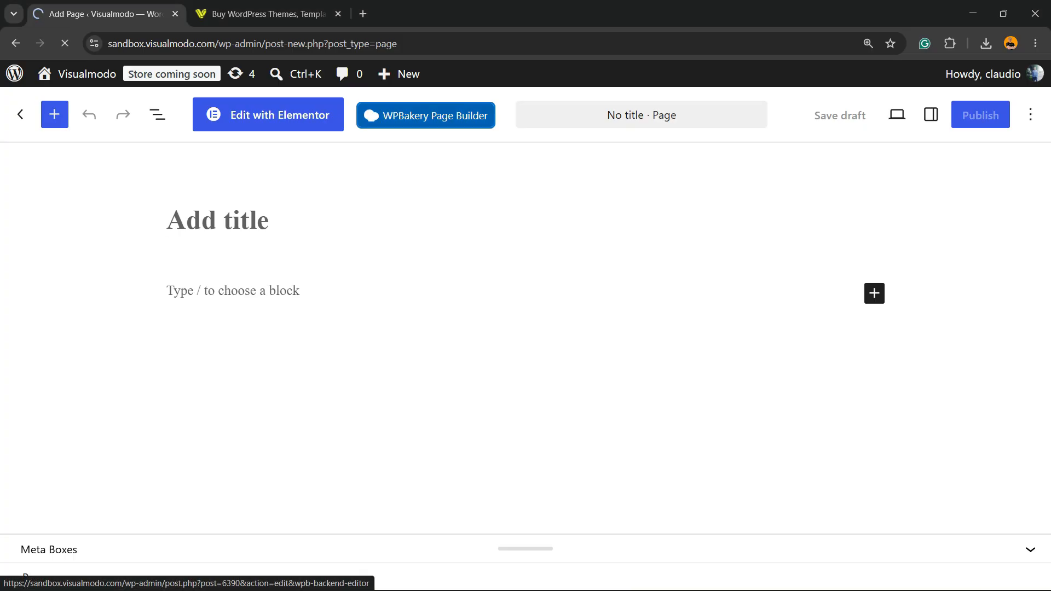
left_click(387, 117)
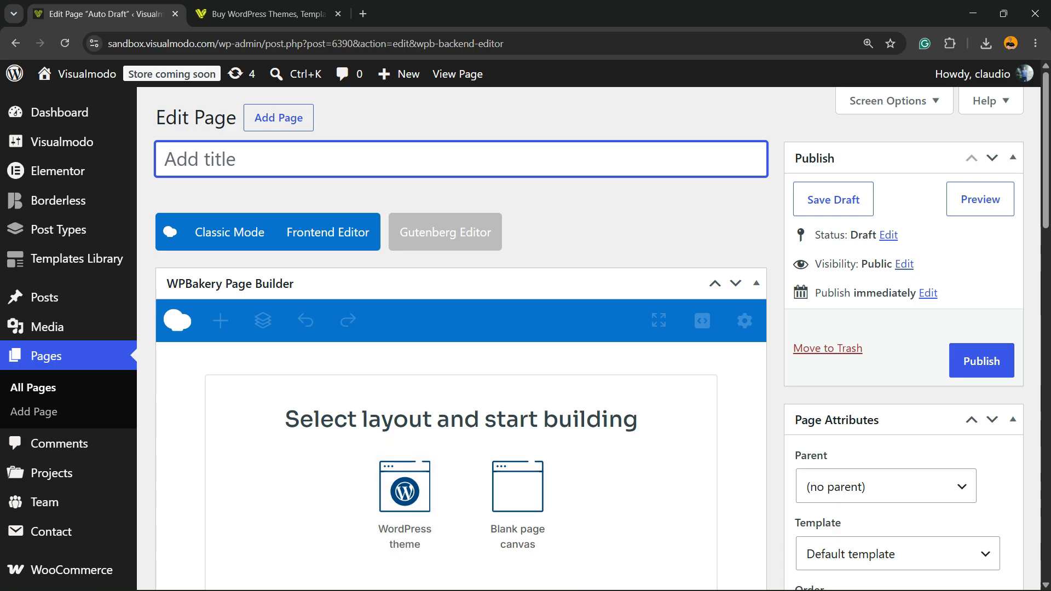
scroll(405, 405, "down", 3)
scroll(405, 405, "up", 3)
scroll(405, 438, "down", 3)
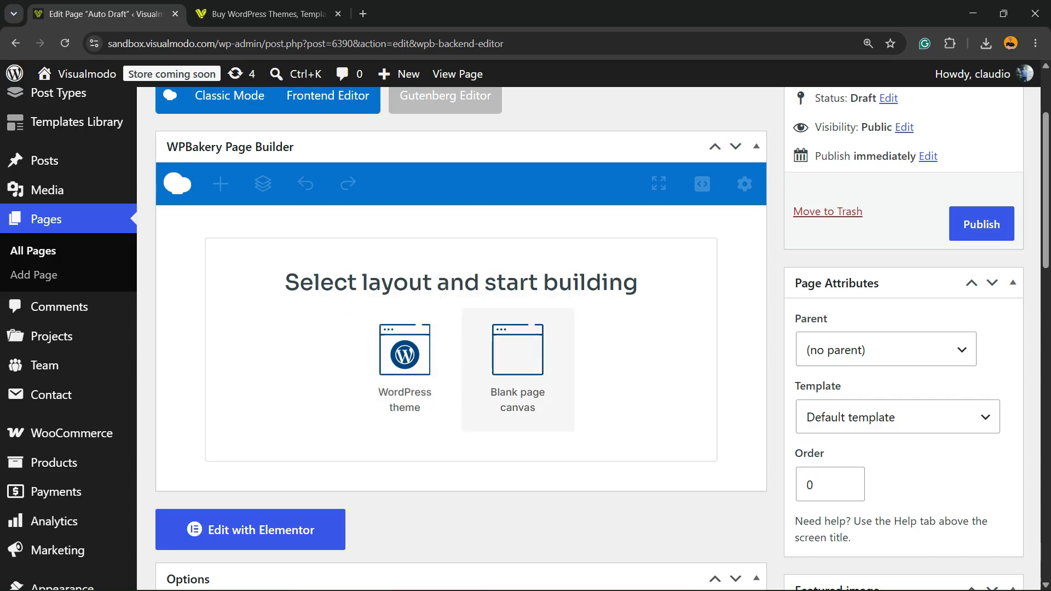
left_click_drag(362, 282, 638, 283)
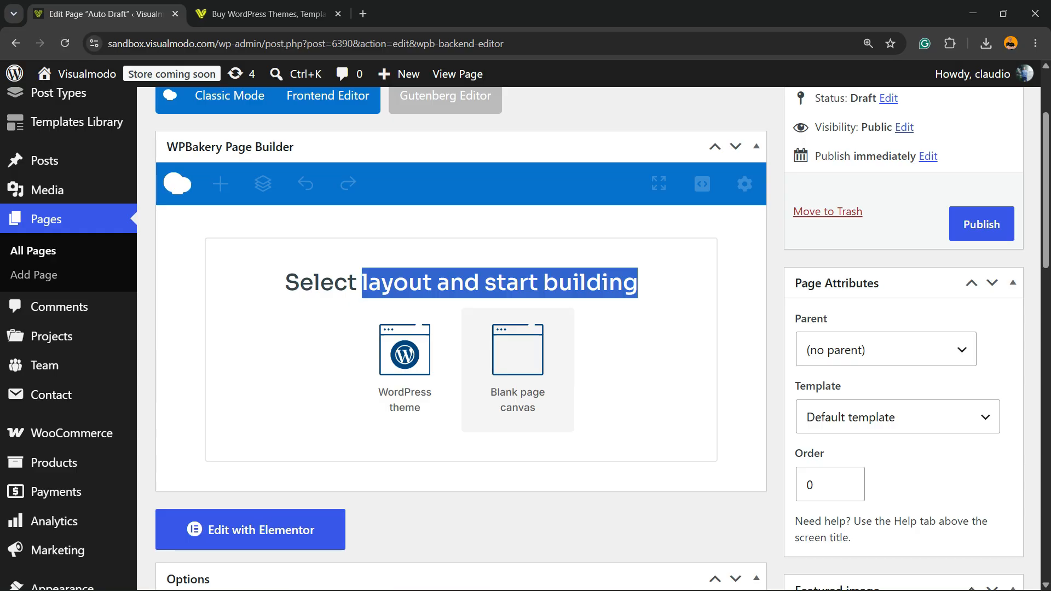
left_click(405, 356)
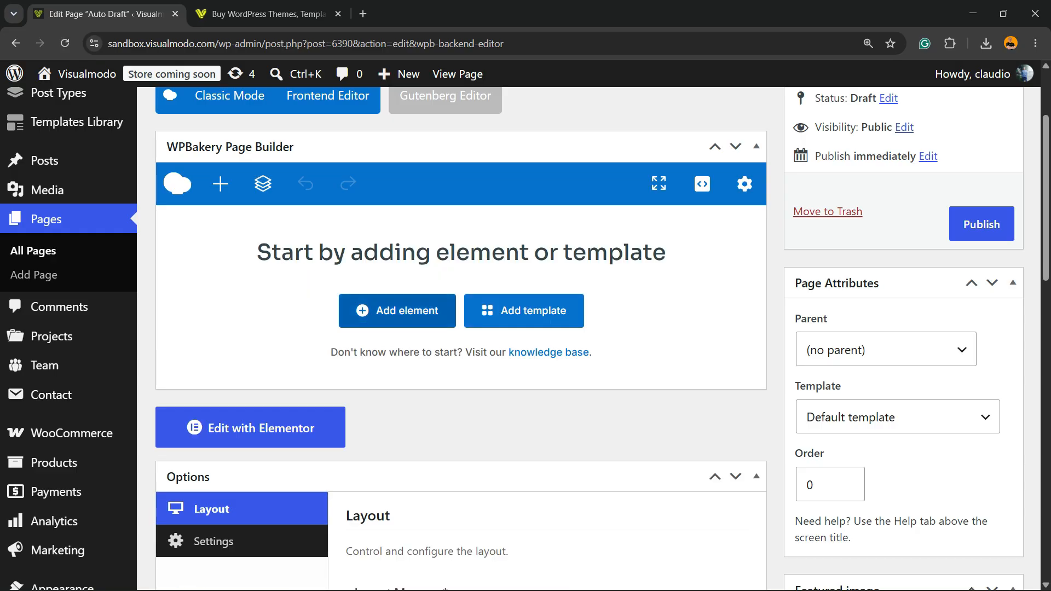
Add a Pricing table element to the empty page
left_click(397, 310)
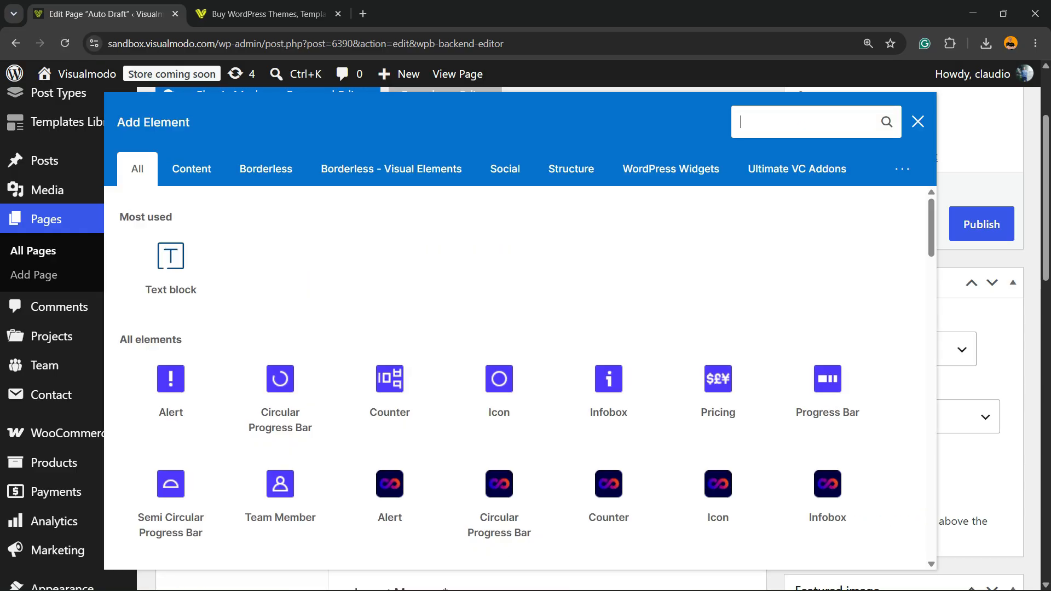
scroll(389, 329, "down", 5)
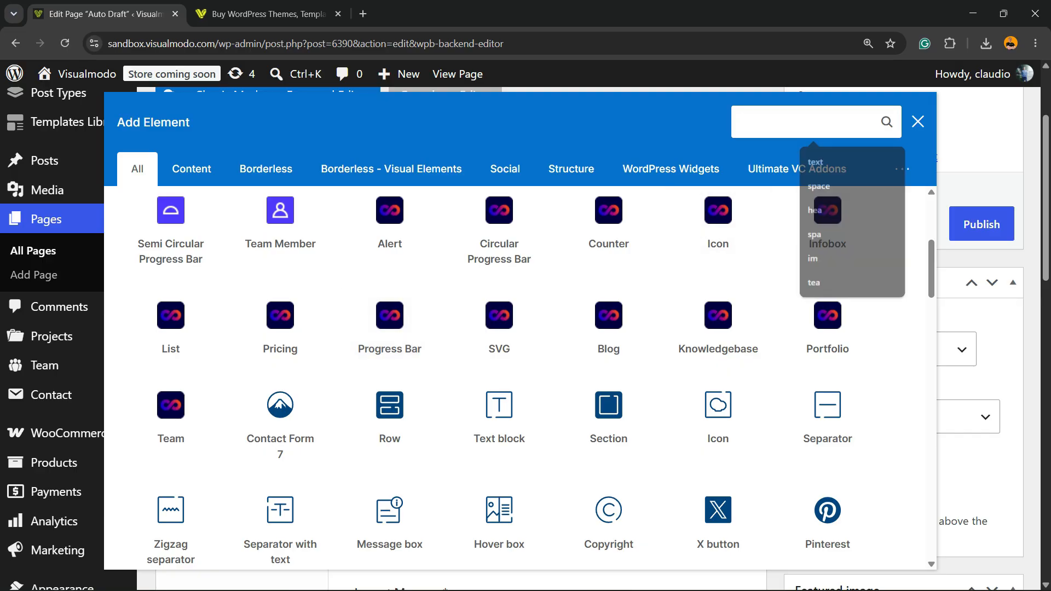
scroll(389, 356, "down", 1)
scroll(389, 377, "down", 1)
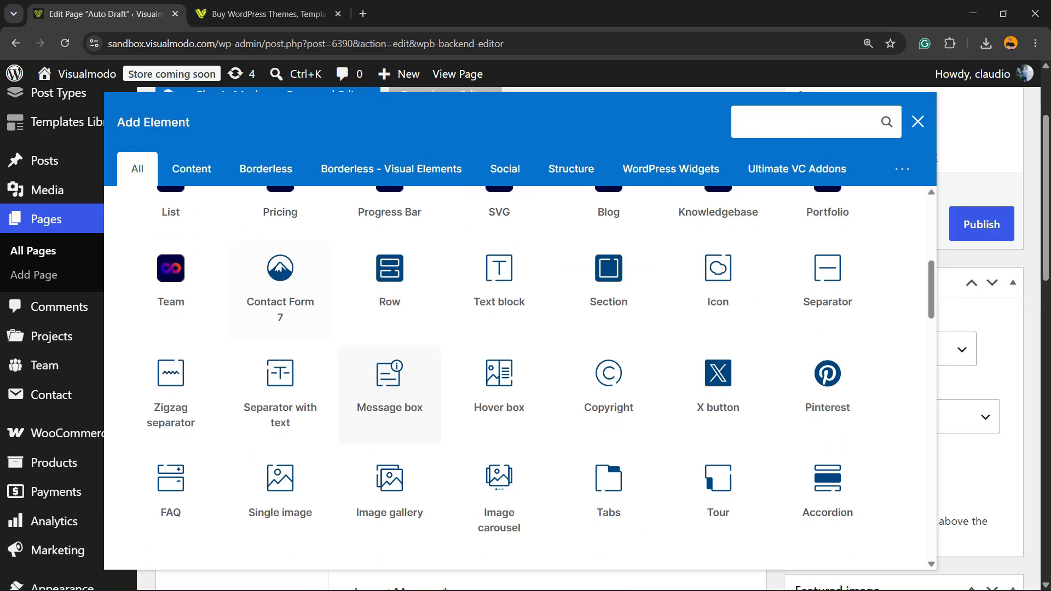
scroll(389, 433, "down", 2)
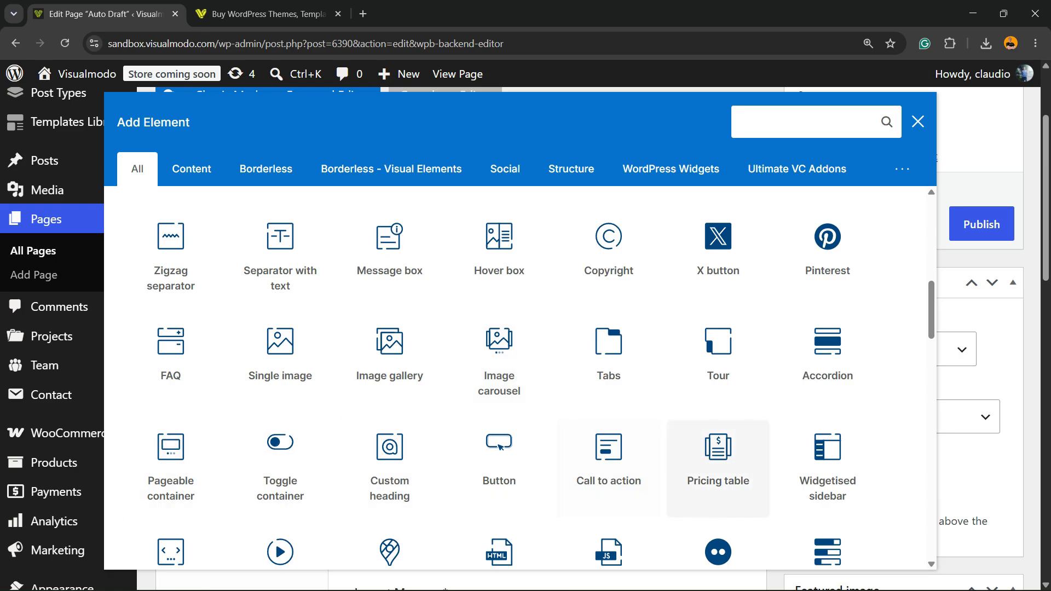
scroll(717, 468, "down", 2)
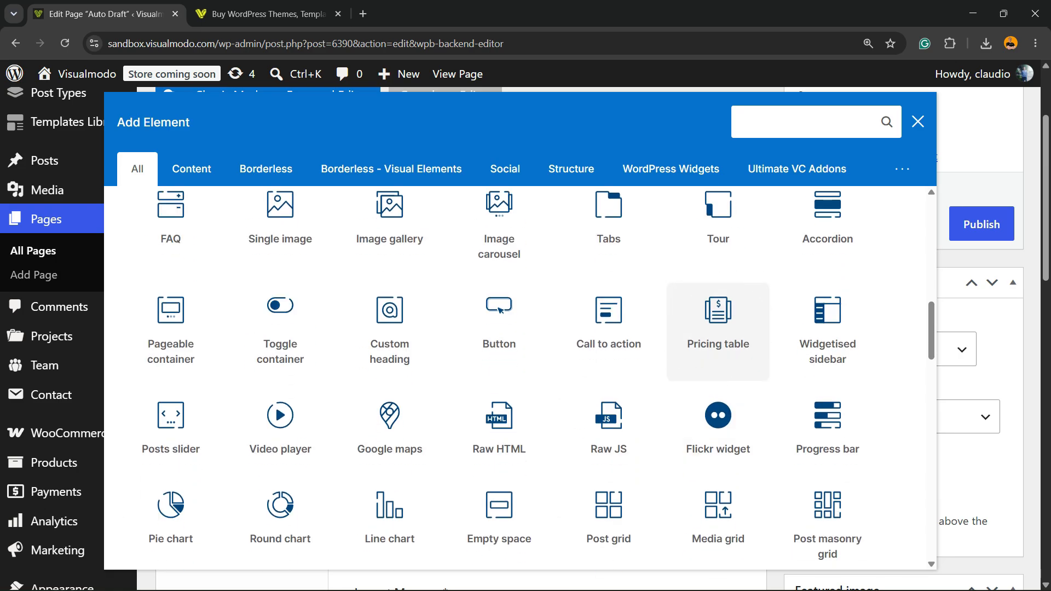
left_click(717, 323)
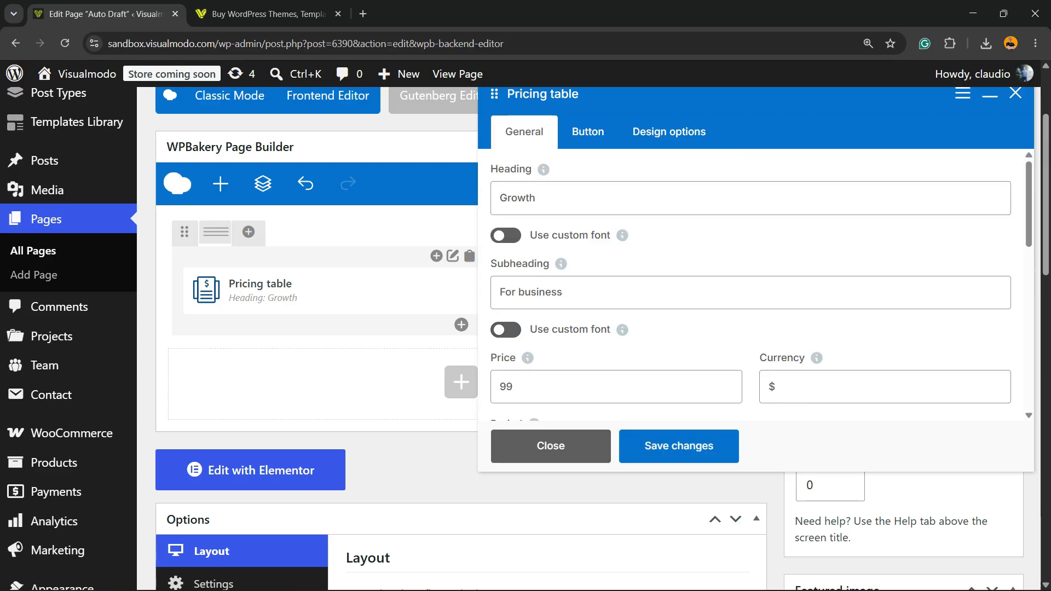
Examine the pricing table's heading and subheading settings and try their custom font switches
left_click(536, 198)
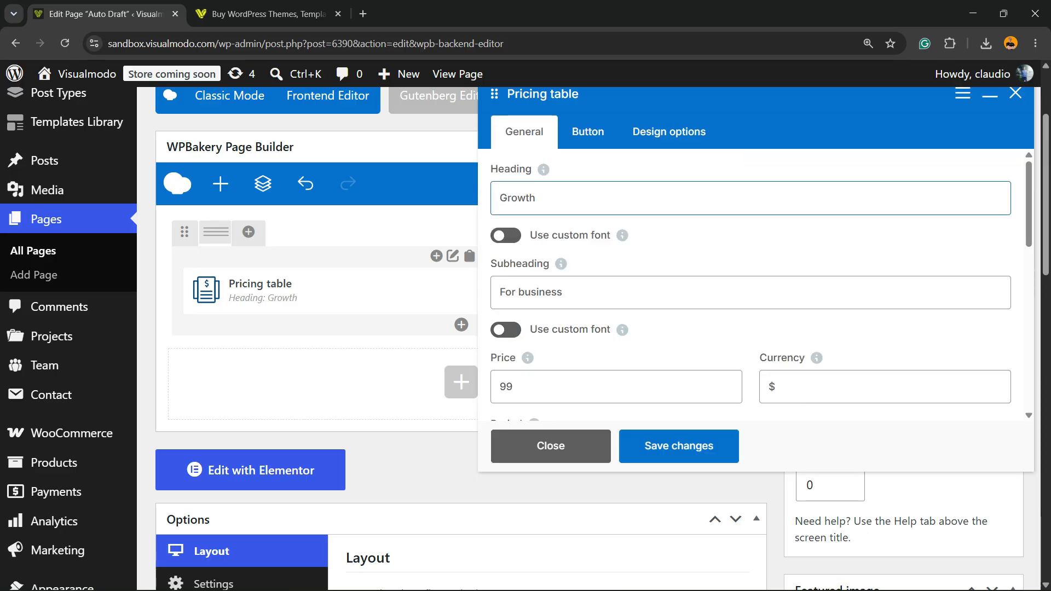
key("Tab")
key("space")
key("space")
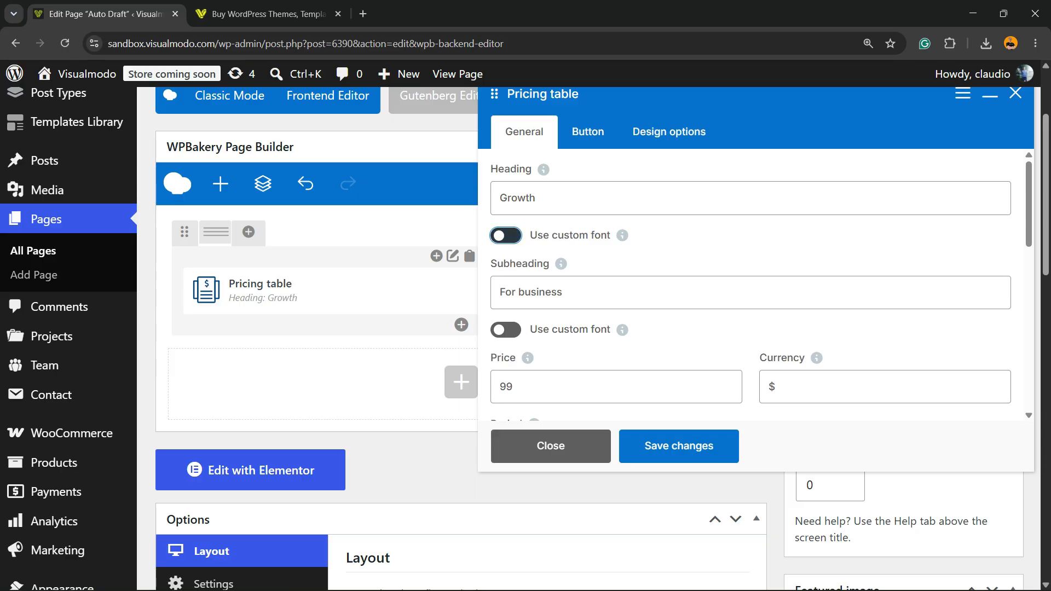
key("Tab")
key("space")
key("space")
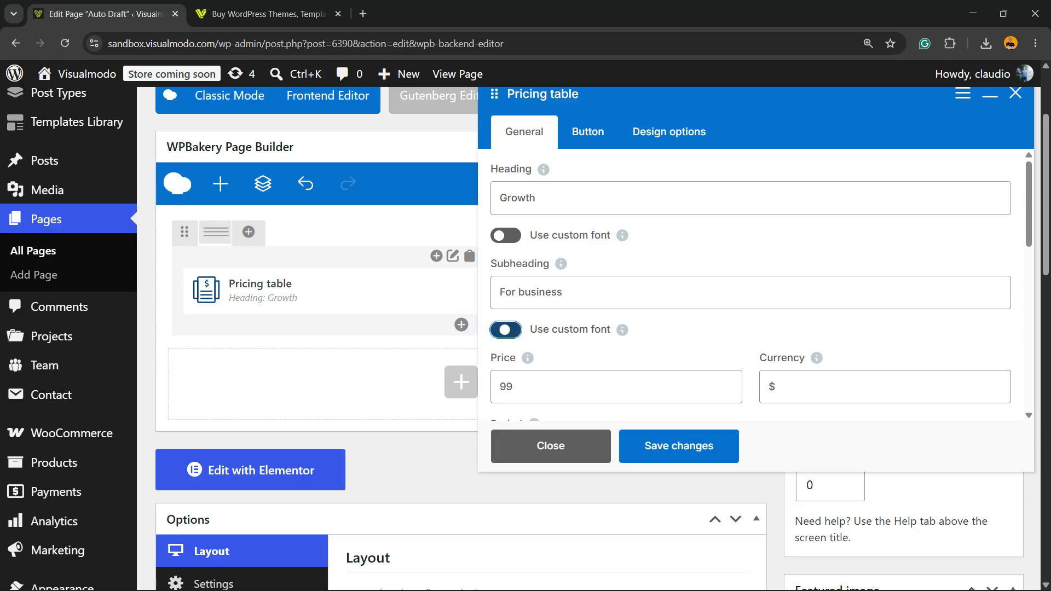
Examine the pricing table's price, currency and period fields and try the Add button switch
scroll(622, 330, "down", 2)
left_click(793, 250)
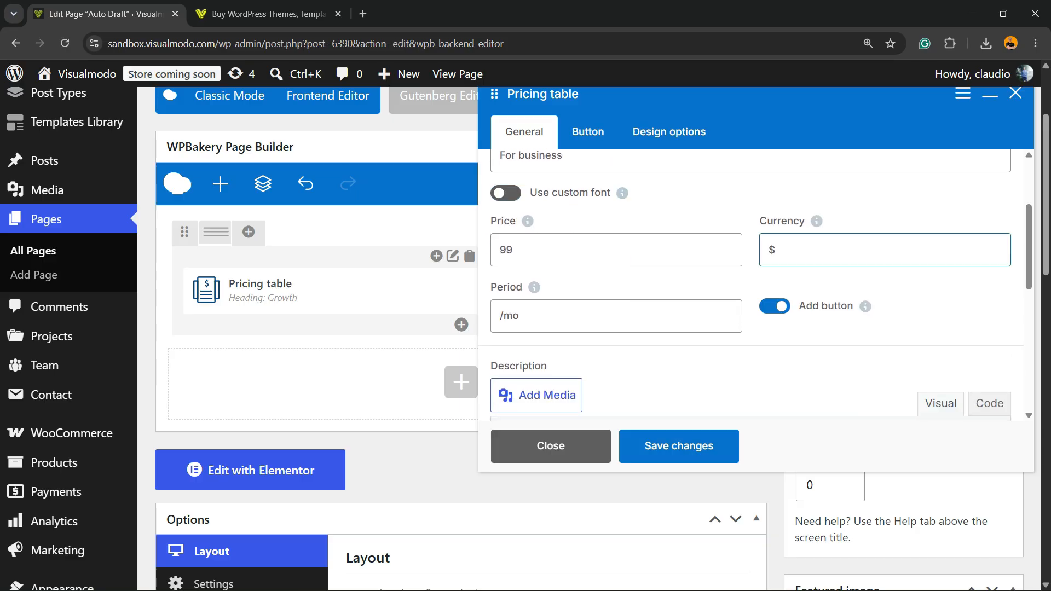
key("ctrl+a")
left_click(520, 316)
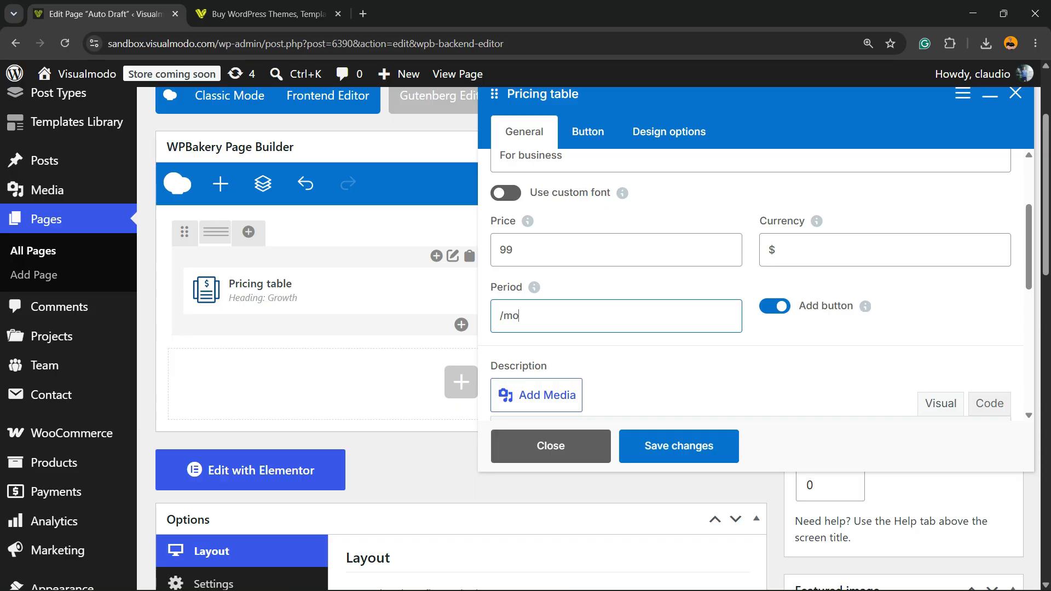
double_click(520, 316)
left_click(519, 316)
double_click(518, 316)
left_click(774, 306)
left_click(775, 306)
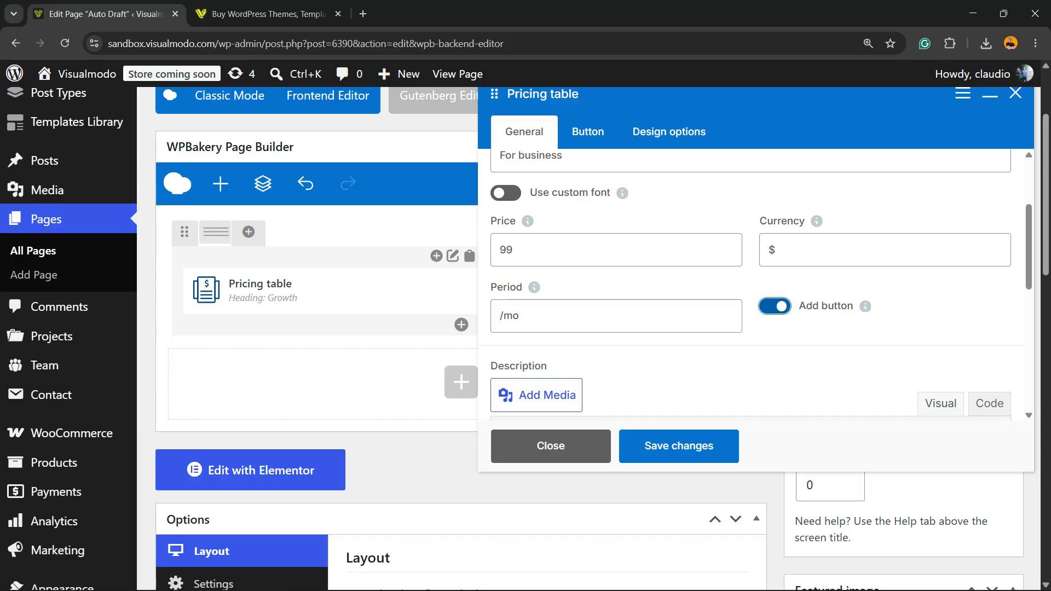
Look over the pricing table's description list, markers color, element ID and extra class name settings
scroll(674, 325, "down", 3)
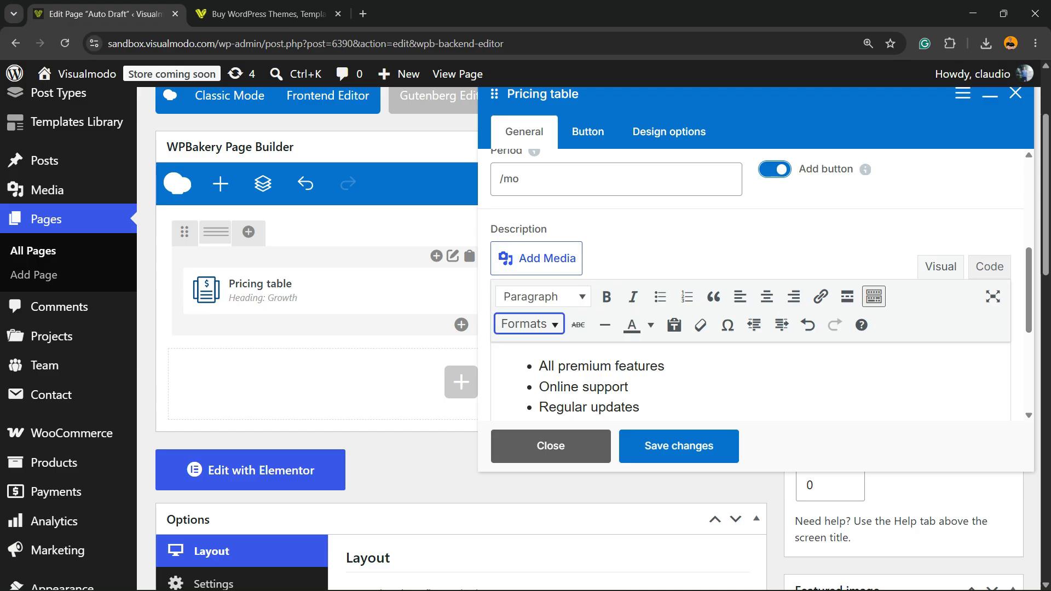
scroll(604, 322, "down", 3)
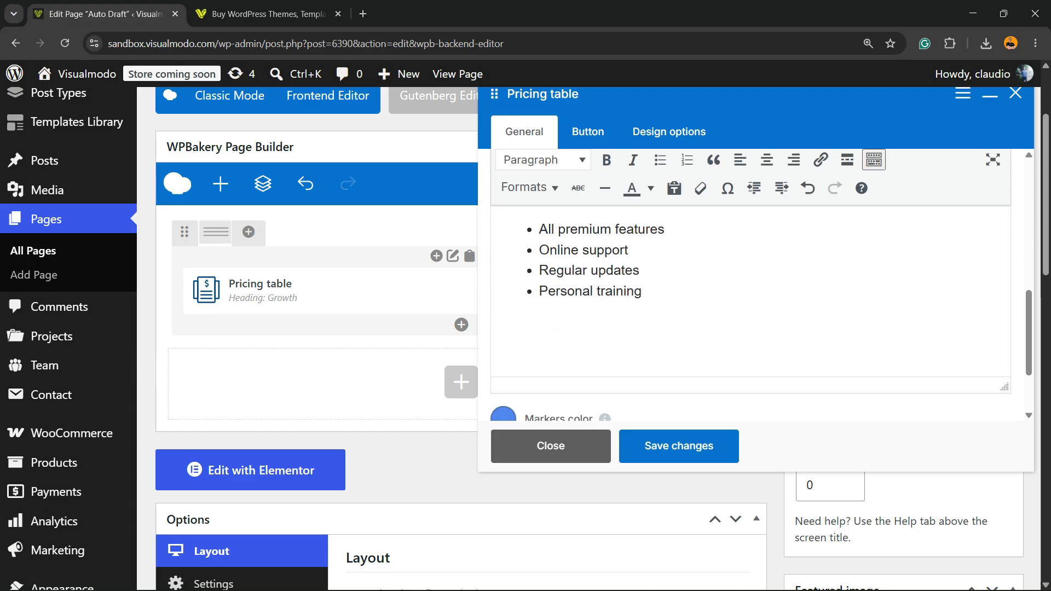
left_click(642, 293)
scroll(642, 306, "down", 2)
mouse_move(604, 317)
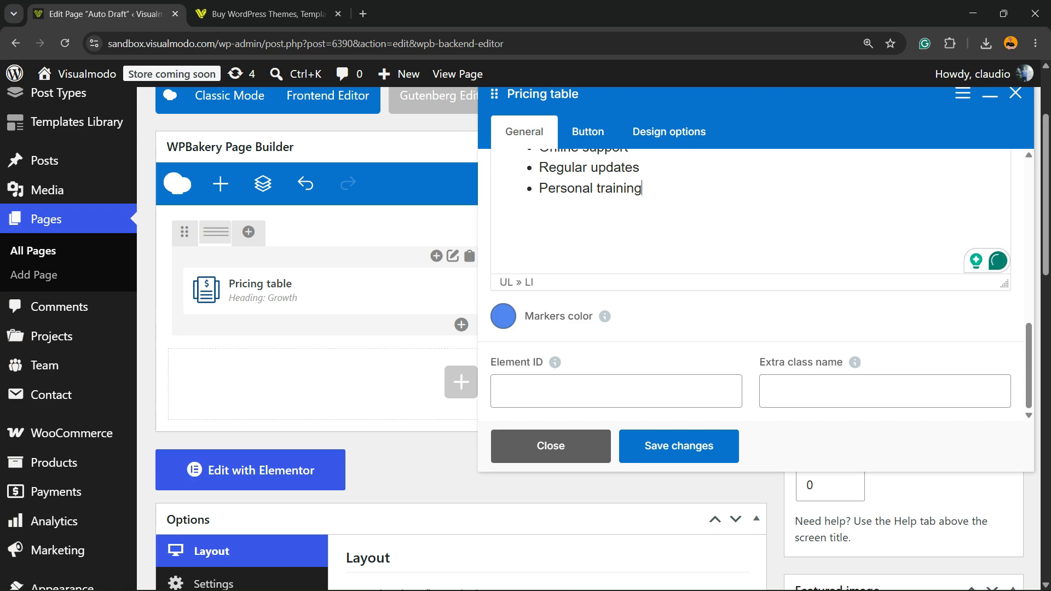
scroll(317, 383, "down", 3)
left_click(587, 131)
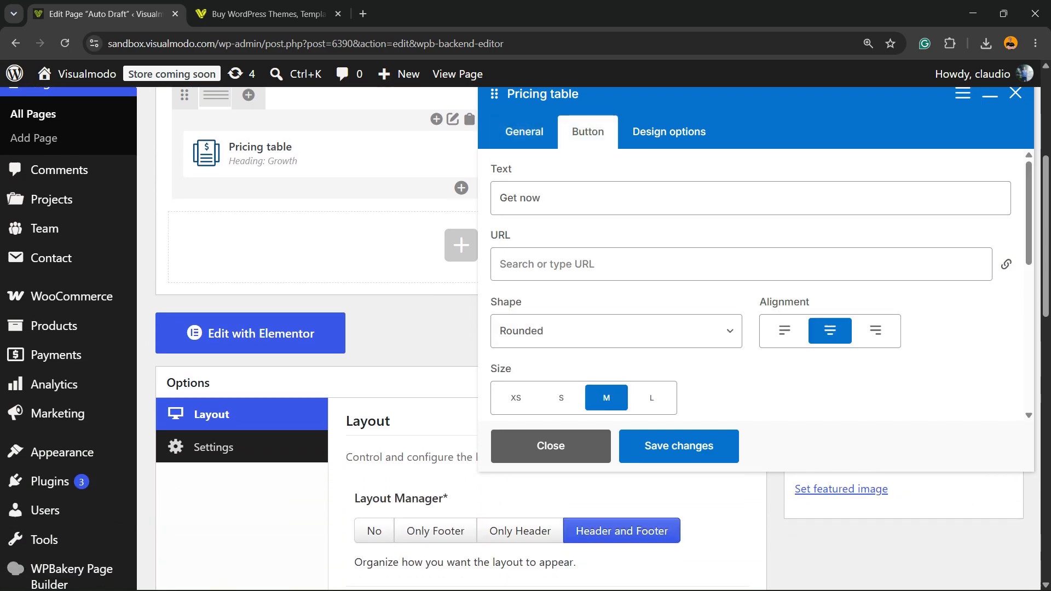
left_click(541, 198)
left_click(574, 264)
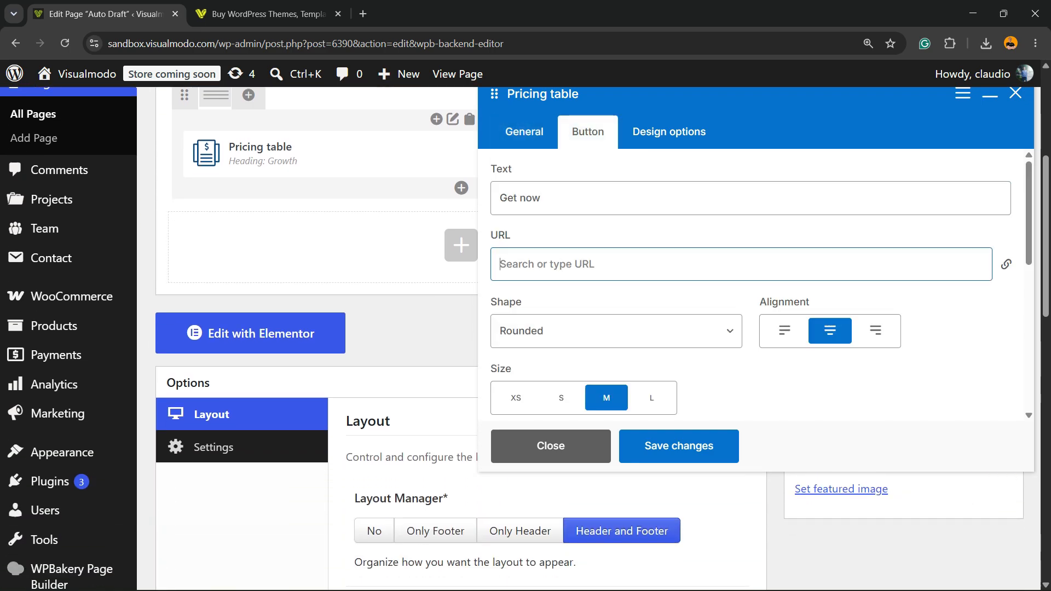
left_click(263, 15)
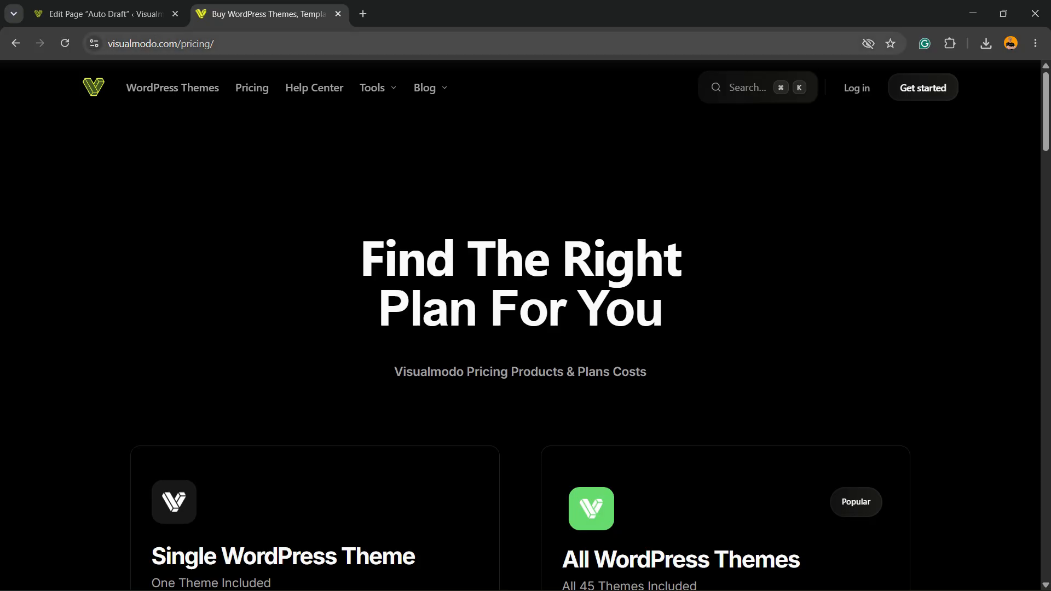
left_click(192, 44)
key("ctrl+c")
left_click(107, 14)
left_click(602, 264)
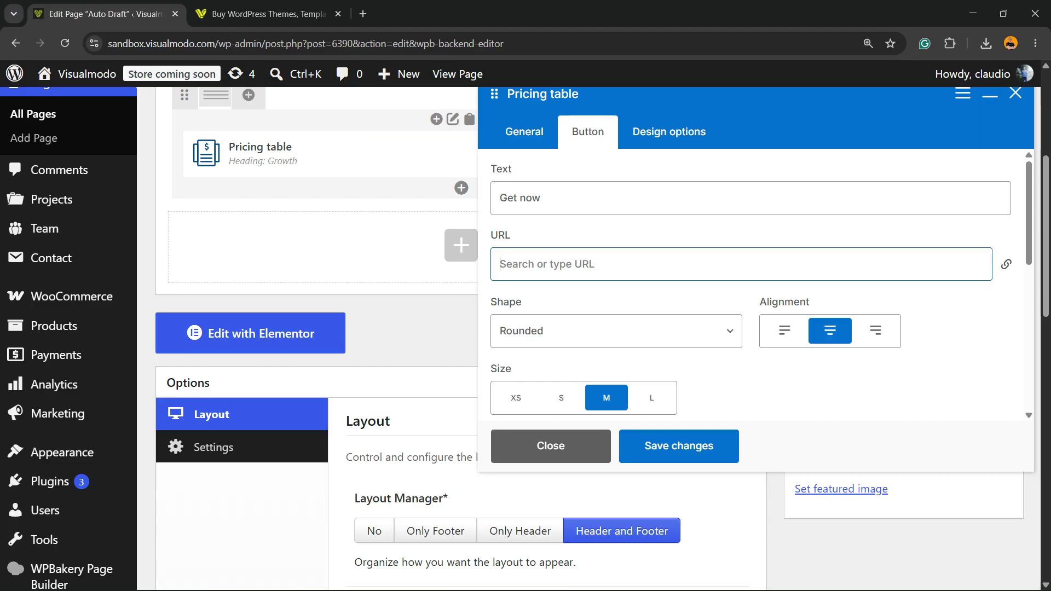
key("ctrl+v")
left_click(629, 299)
left_click(615, 331)
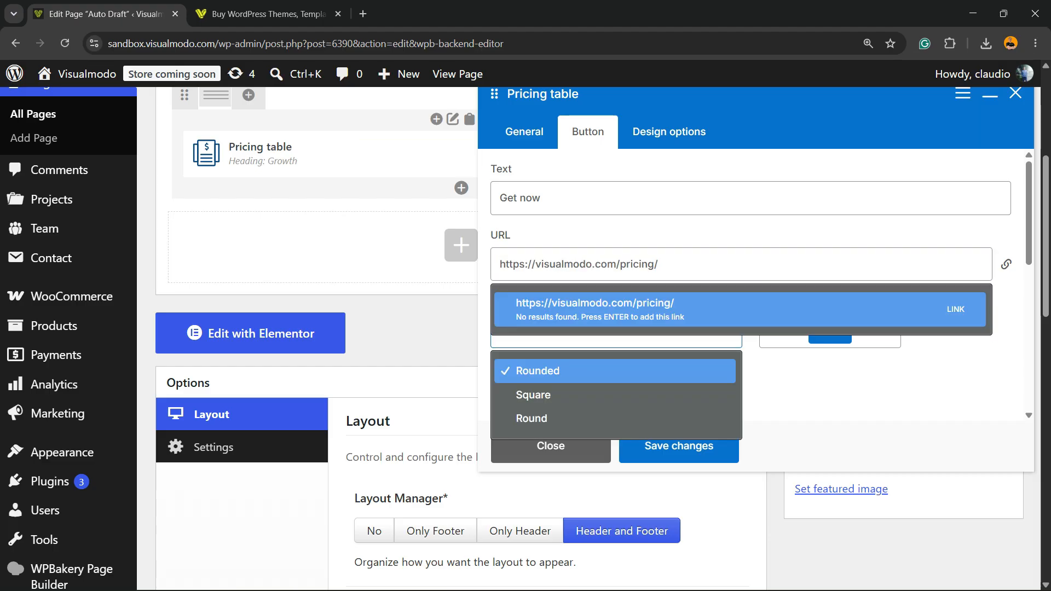
left_click(629, 309)
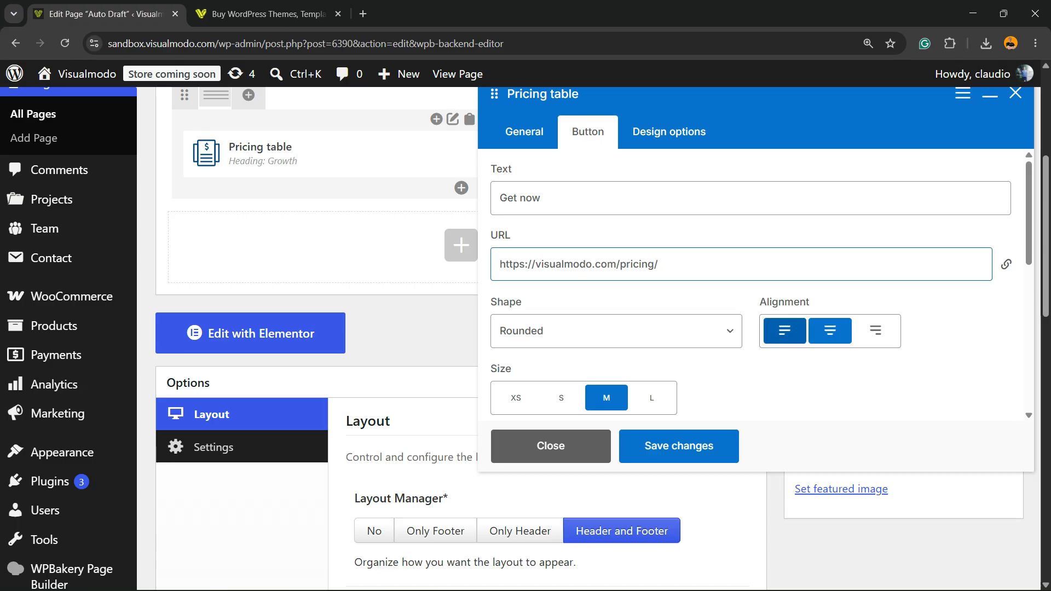
Examine the pricing table button's shape, size, style, color and CSS animation settings, and try the Onclick action and Icon switches
scroll(784, 330, "down", 3)
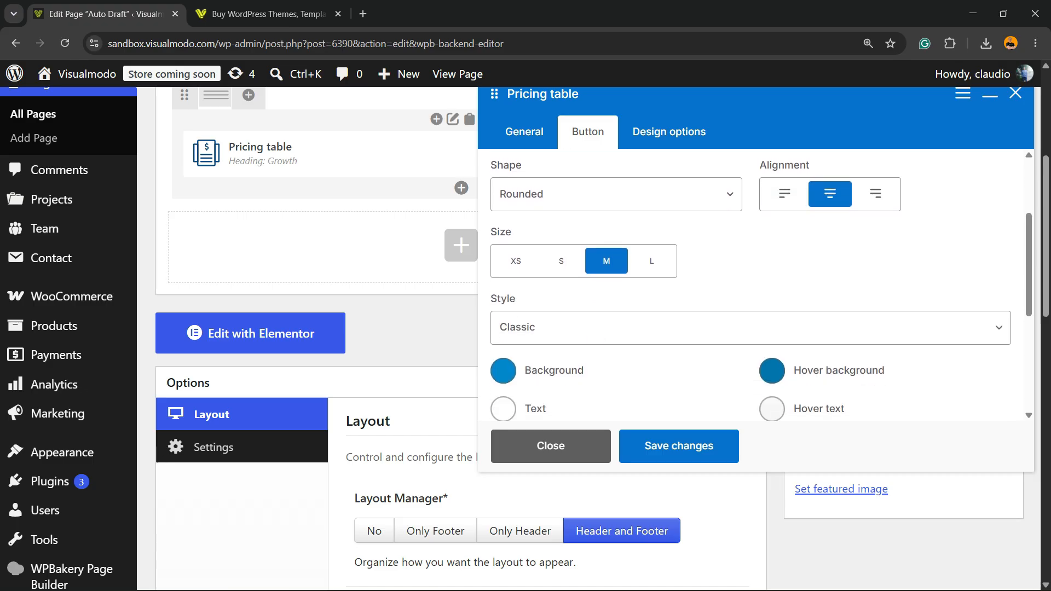
left_click(750, 328)
left_click(750, 327)
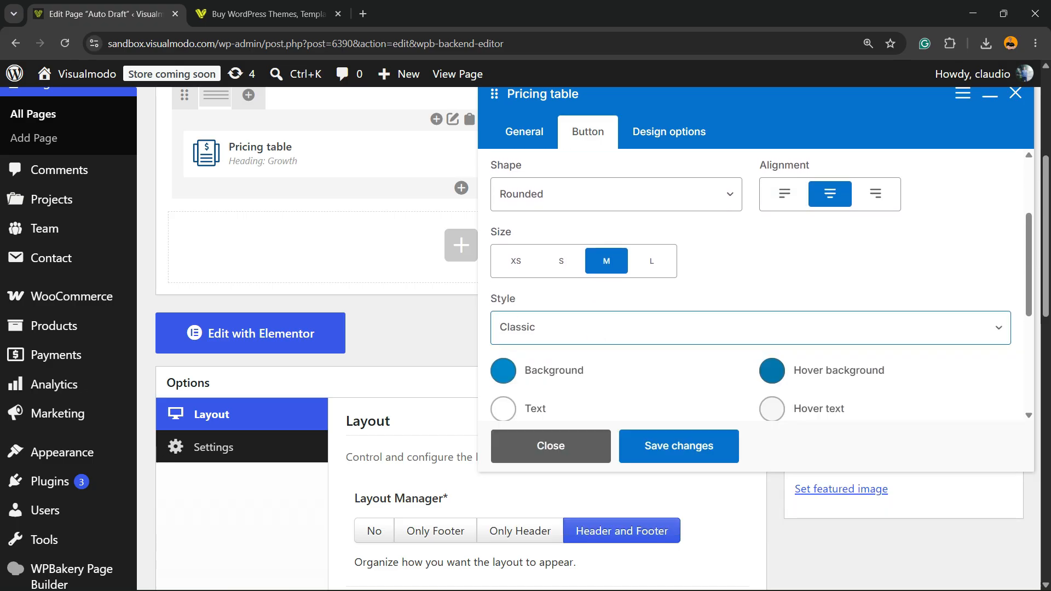
scroll(750, 328, "down", 2)
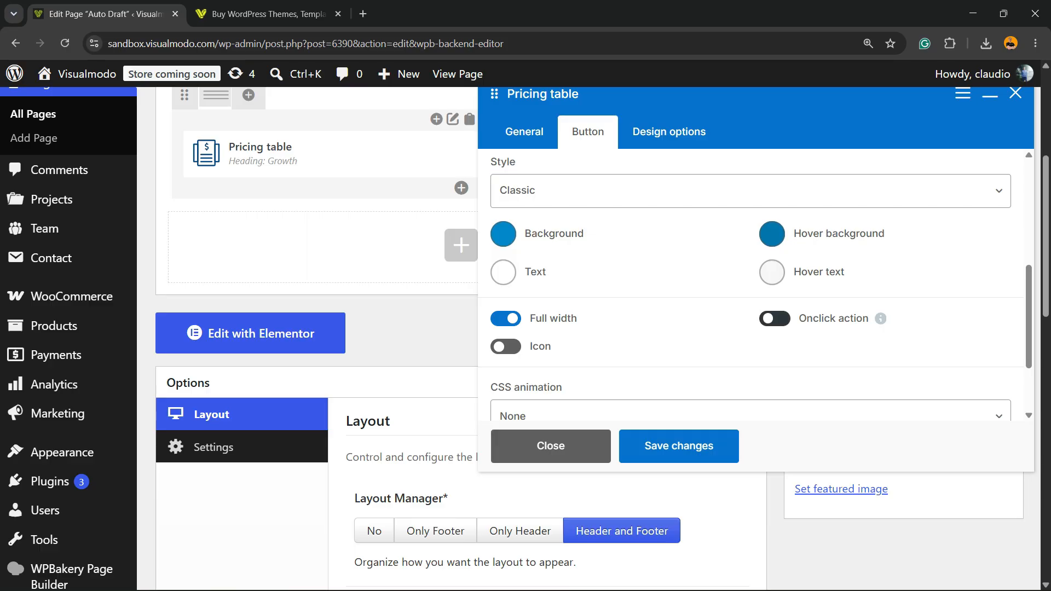
left_click(773, 317)
left_click(772, 318)
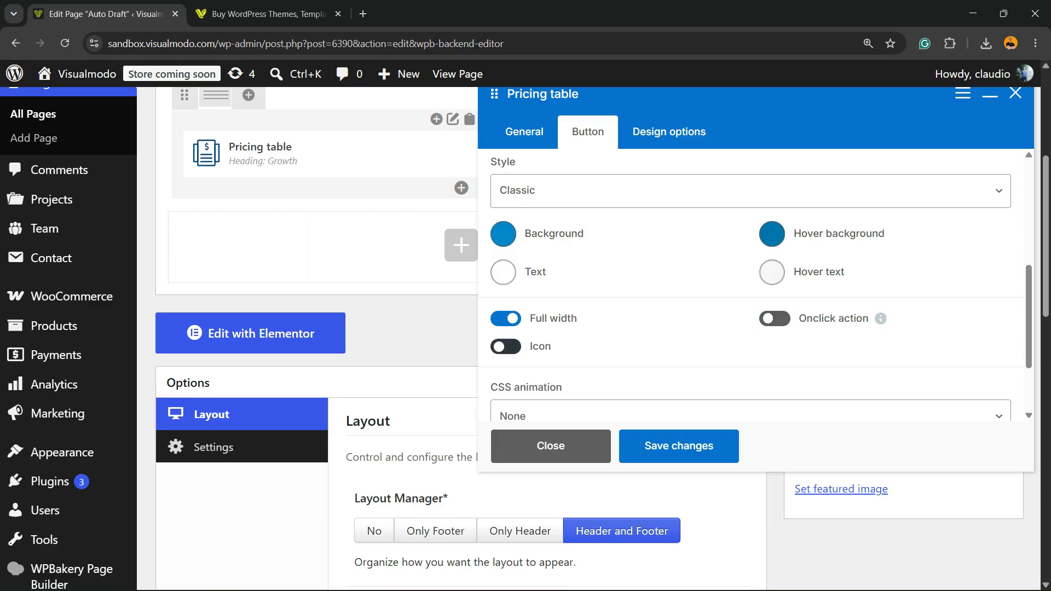
left_click(505, 345)
left_click(505, 345)
scroll(505, 346, "down", 2)
scroll(505, 346, "down", 2)
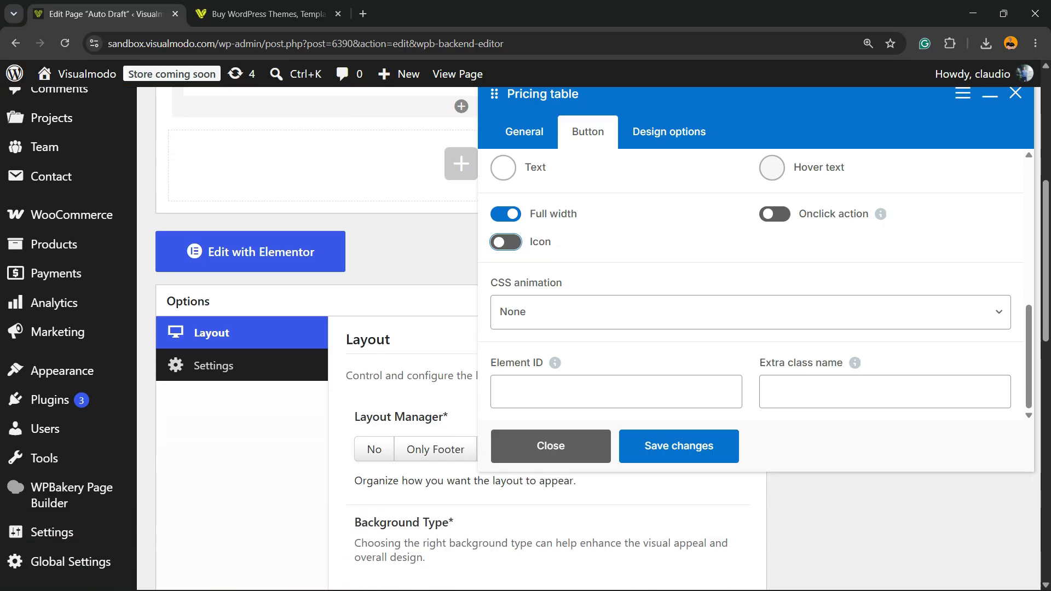
Look over the pricing table's spacing and border design options, and save the element's changes
left_click(669, 131)
scroll(755, 290, "down", 2)
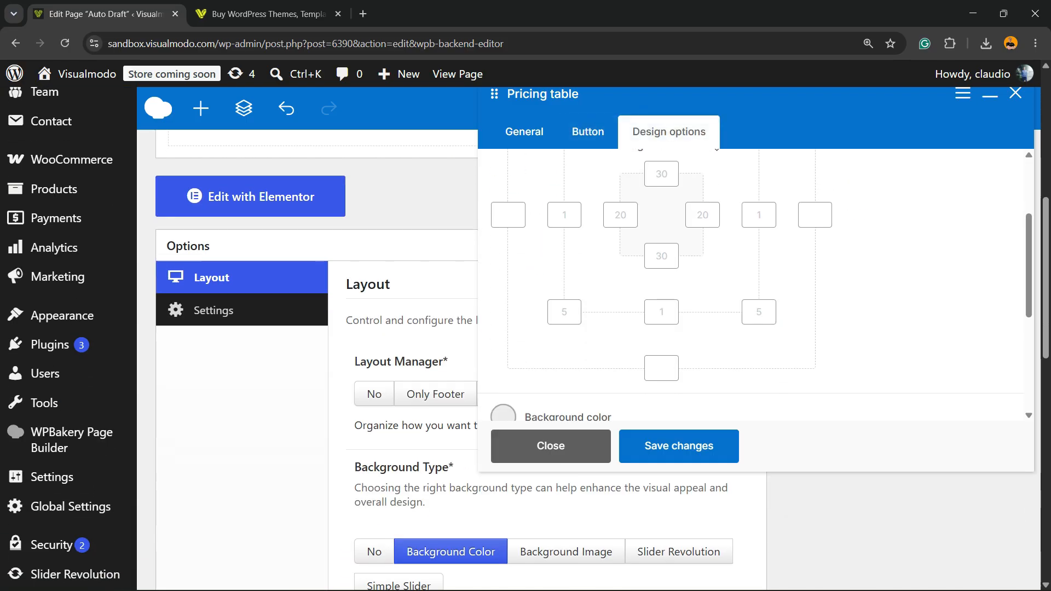
scroll(755, 290, "up", 3)
left_click(678, 445)
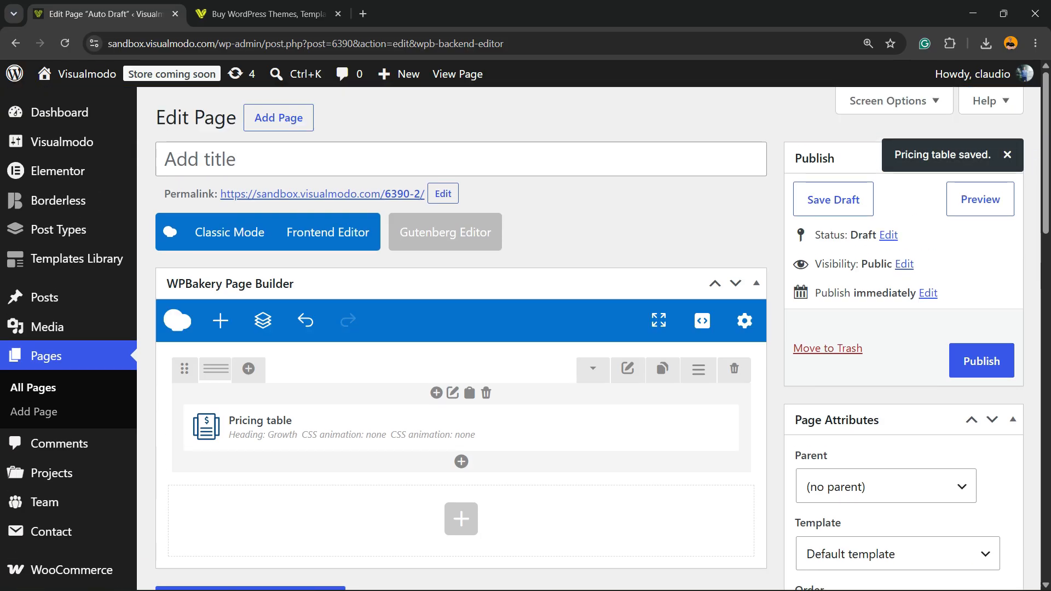
Preview the page to check the single pricing table, and return to the page editor
left_click(980, 199)
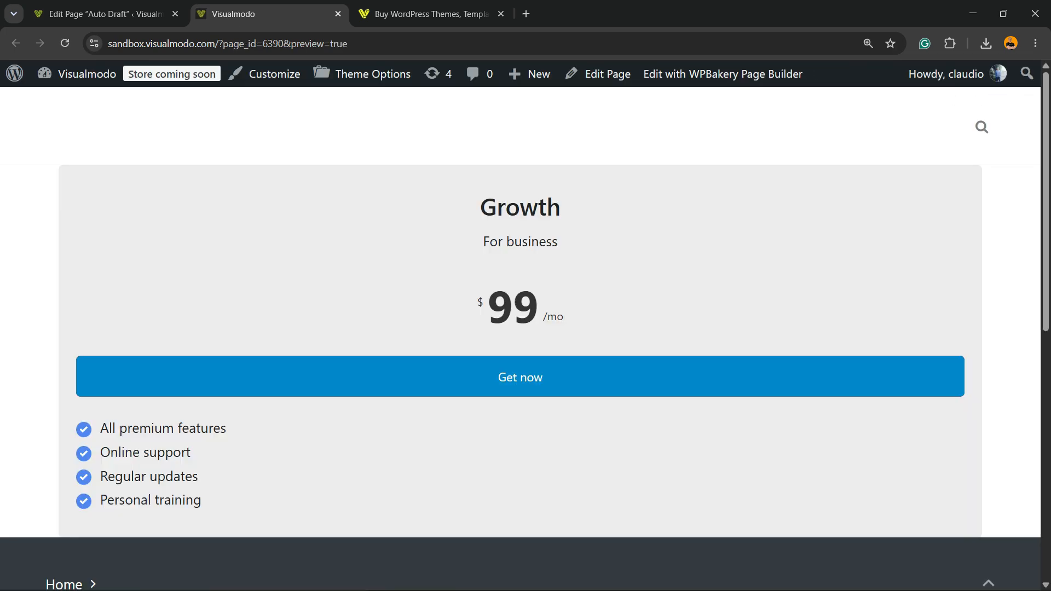
scroll(520, 329, "down", 5)
scroll(520, 328, "up", 5)
left_click(107, 15)
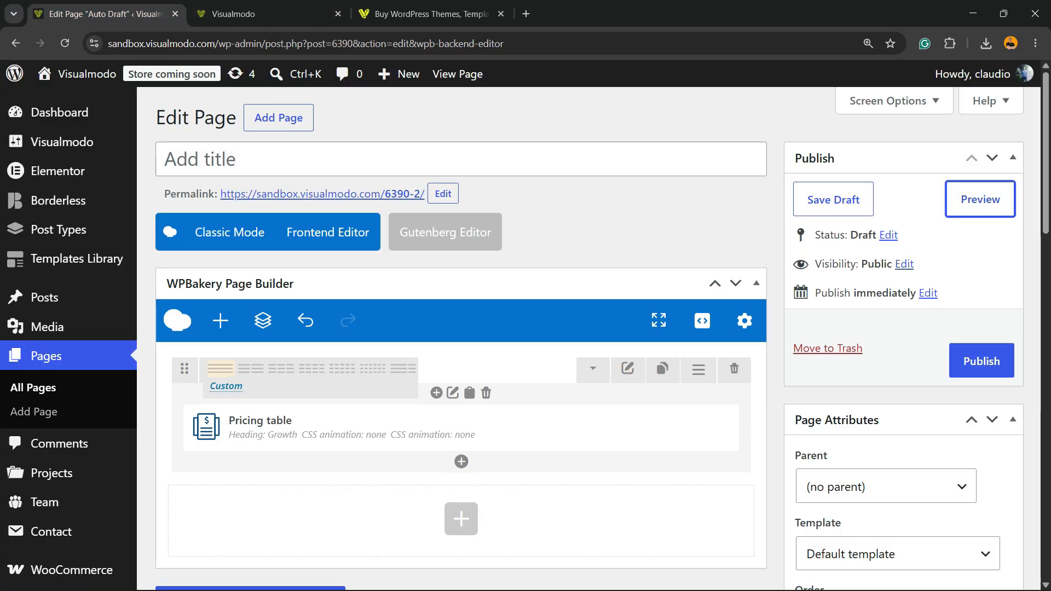
Split the row into two equal columns and place a duplicate of the pricing table in the second column
mouse_move(219, 368)
left_click(250, 368)
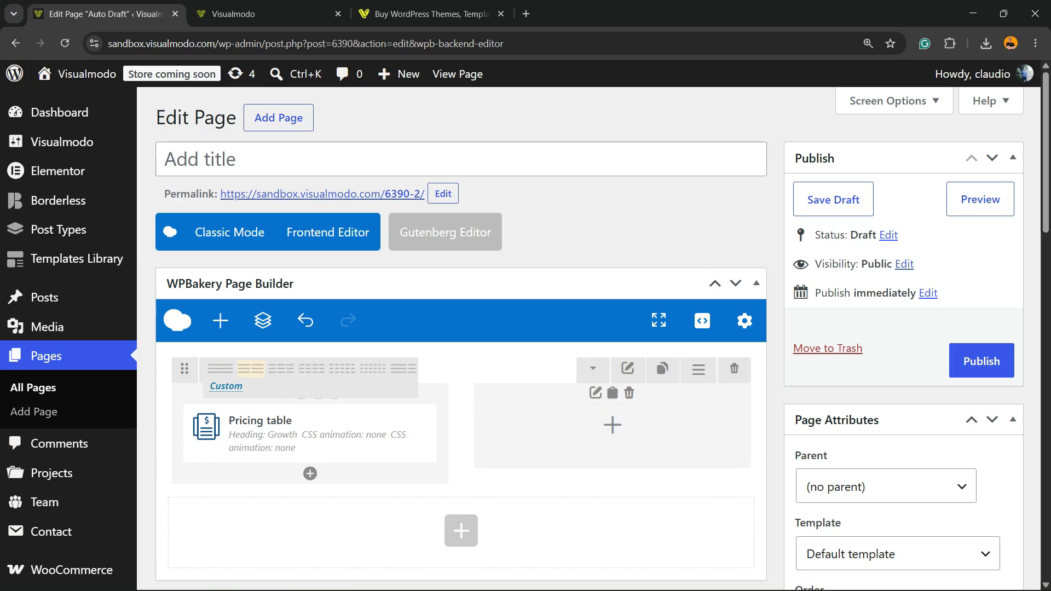
mouse_move(346, 433)
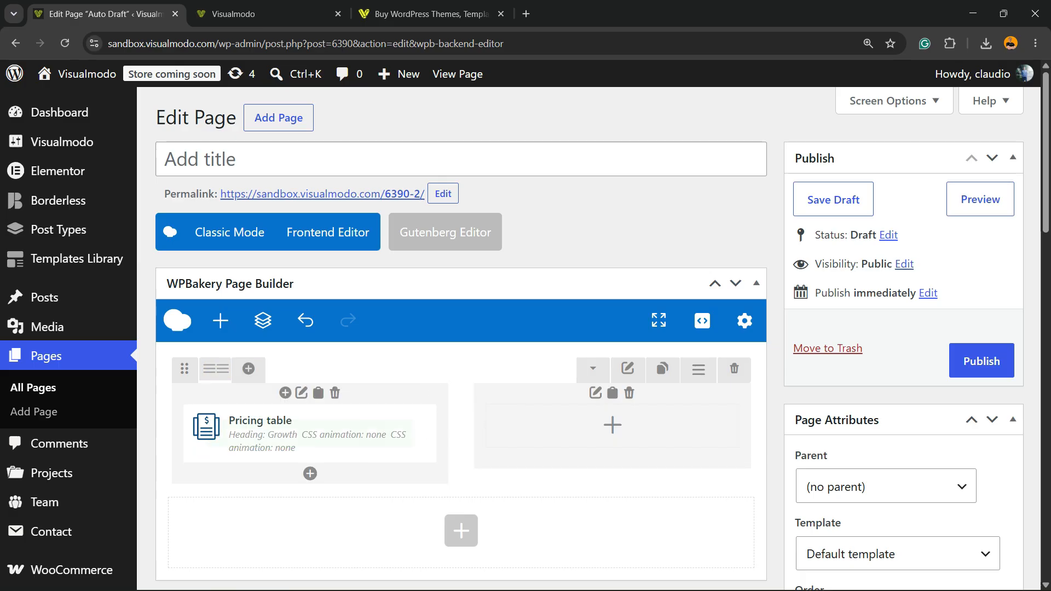
left_click(344, 433)
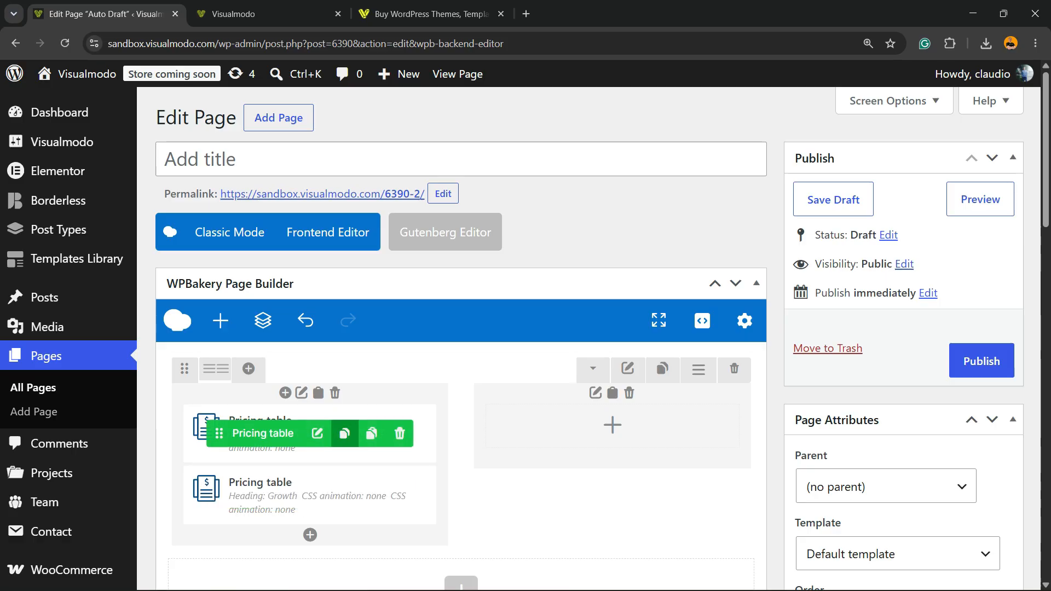
left_click_drag(257, 495, 578, 424)
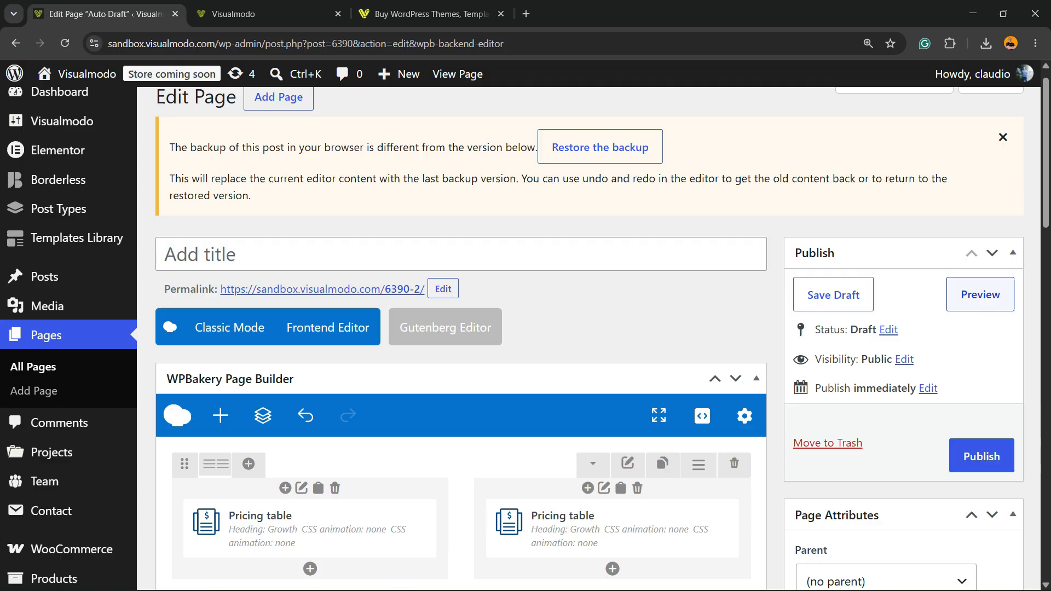
Preview the page to check the two pricing tables side by side, and return to the editor
left_click(979, 295)
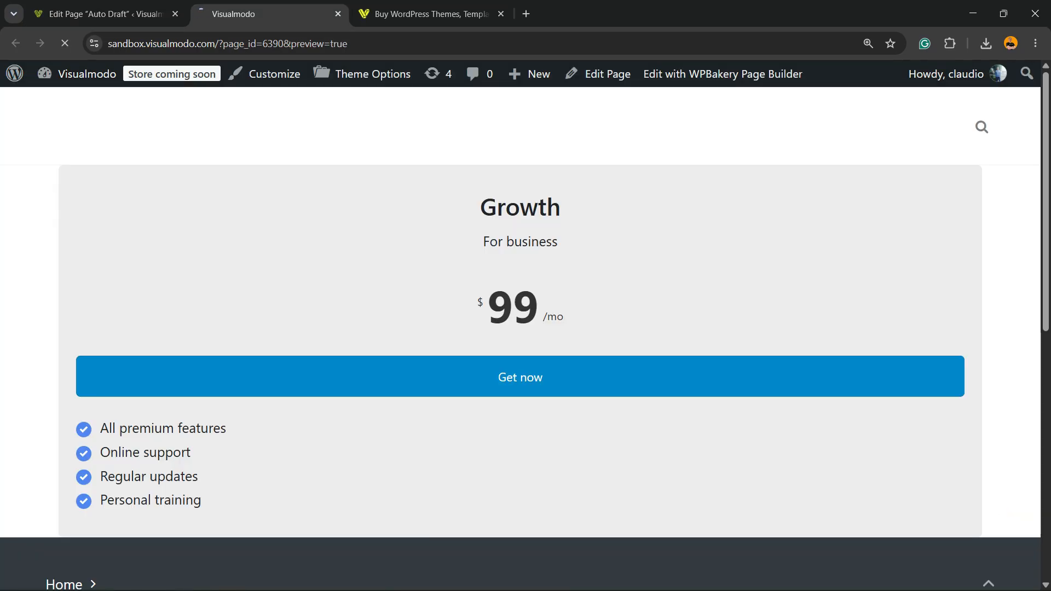
scroll(350, 353, "down", 2)
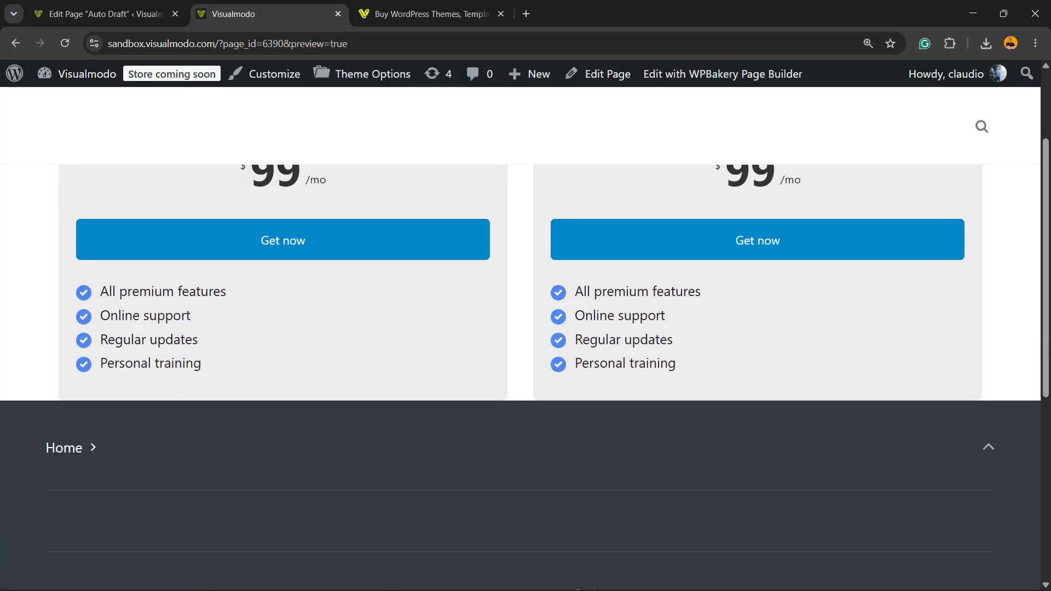
scroll(350, 353, "up", 2)
left_click(106, 15)
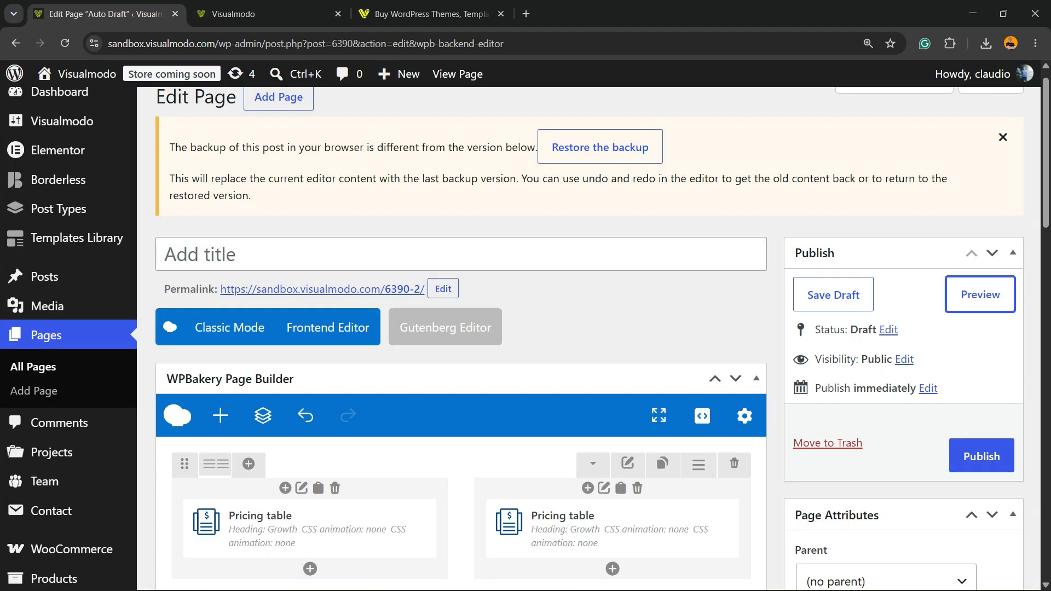
Set the price of the second column's pricing table to 199
scroll(618, 372, "down", 2)
left_click(619, 392)
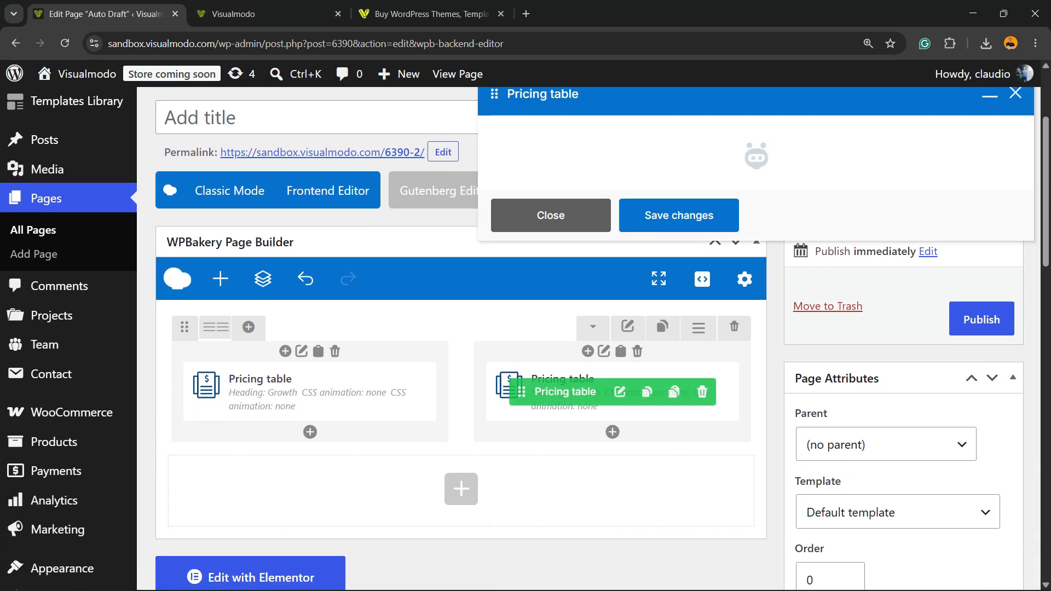
scroll(530, 285, "down", 3)
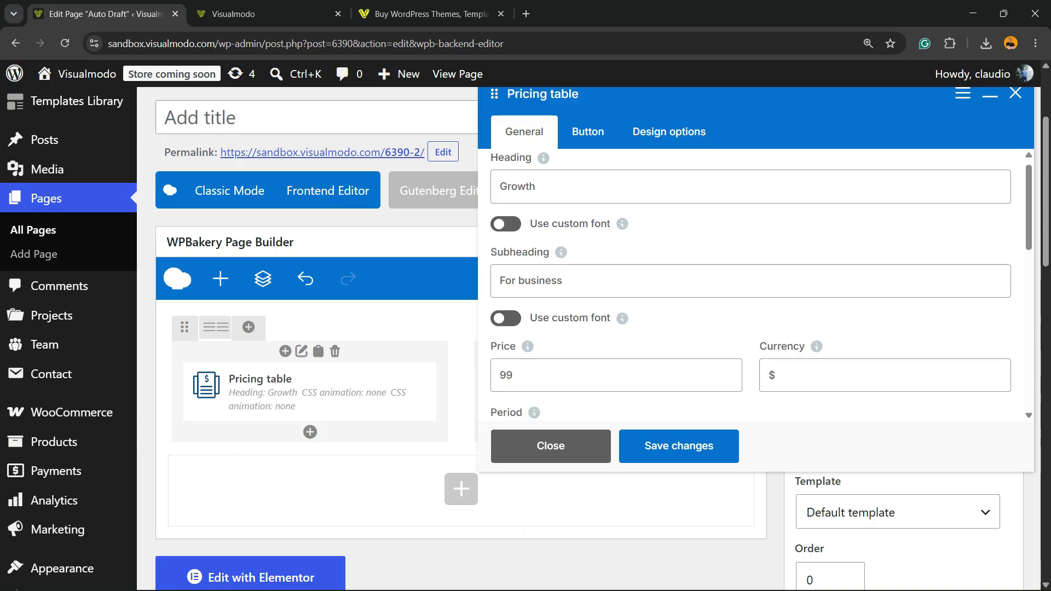
left_click(503, 250)
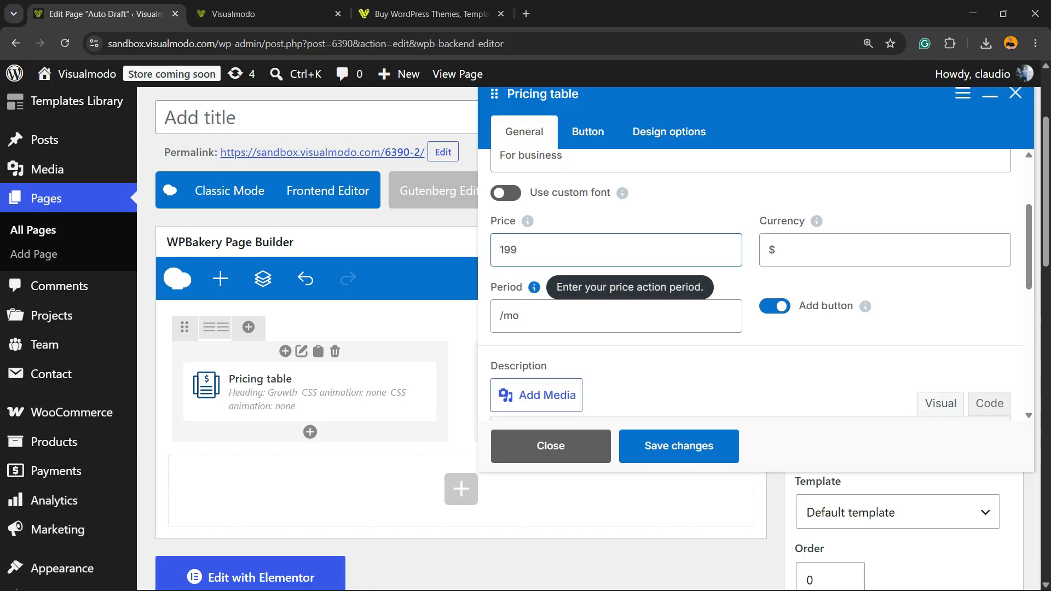
Add an "extra" bullet after "Personal training" in the second pricing table's description, and save the element
scroll(534, 286, "down", 5)
left_click(642, 291)
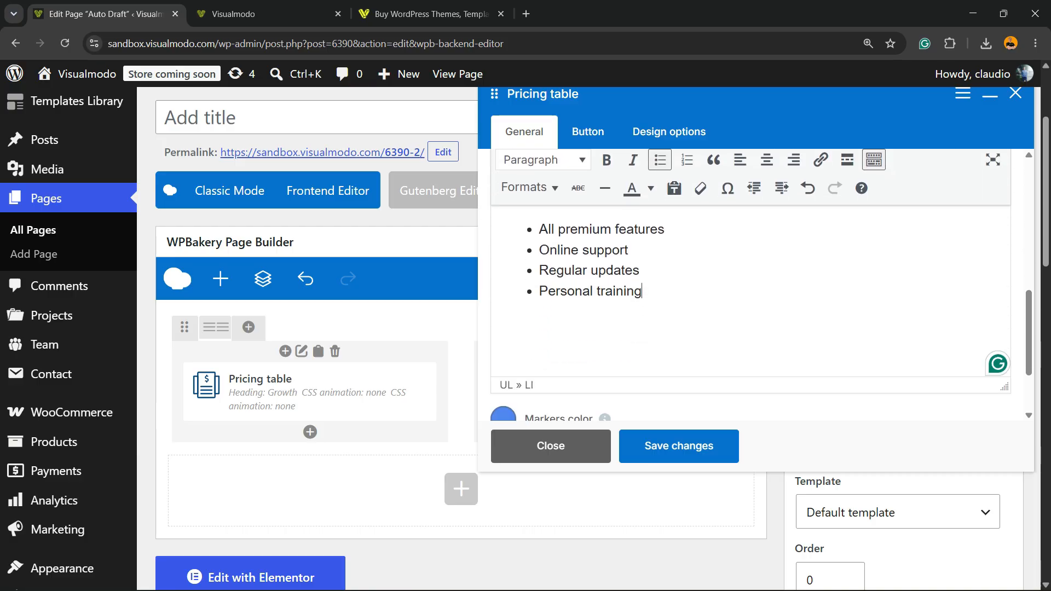
key("Return")
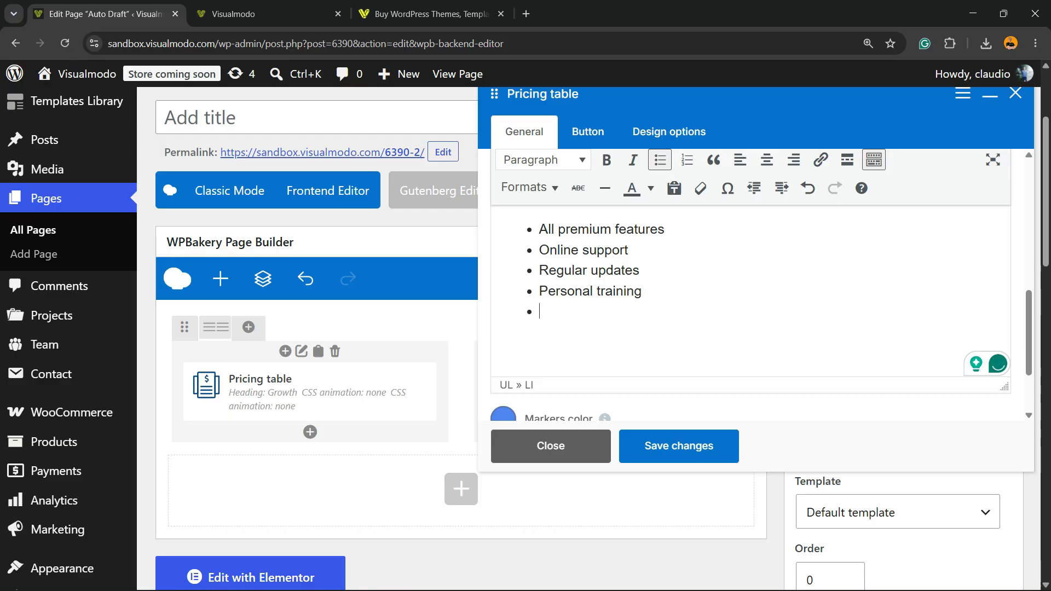
type("extra")
scroll(749, 285, "up", 3)
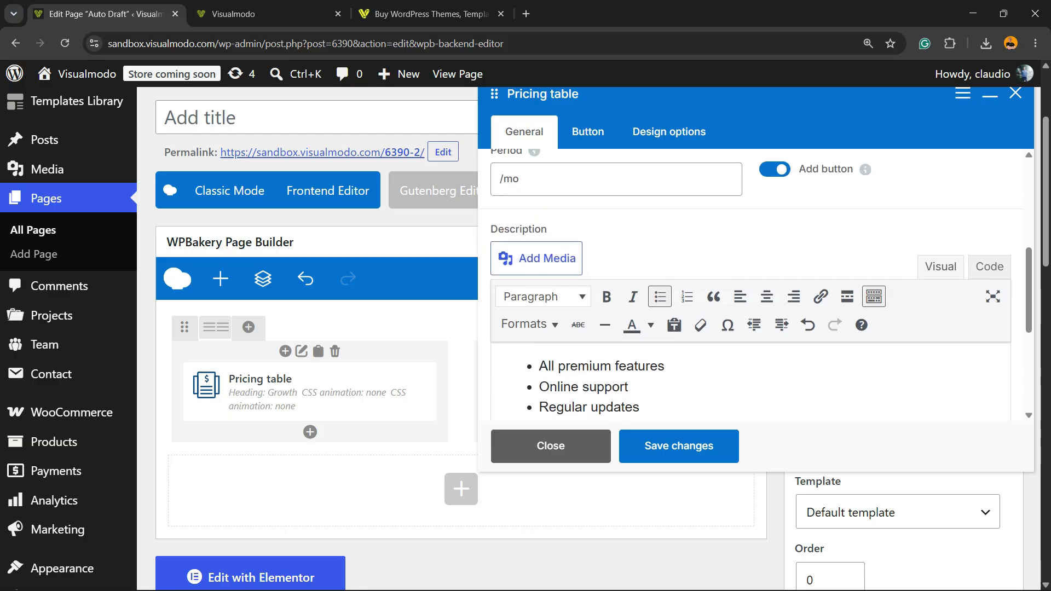
scroll(749, 285, "up", 3)
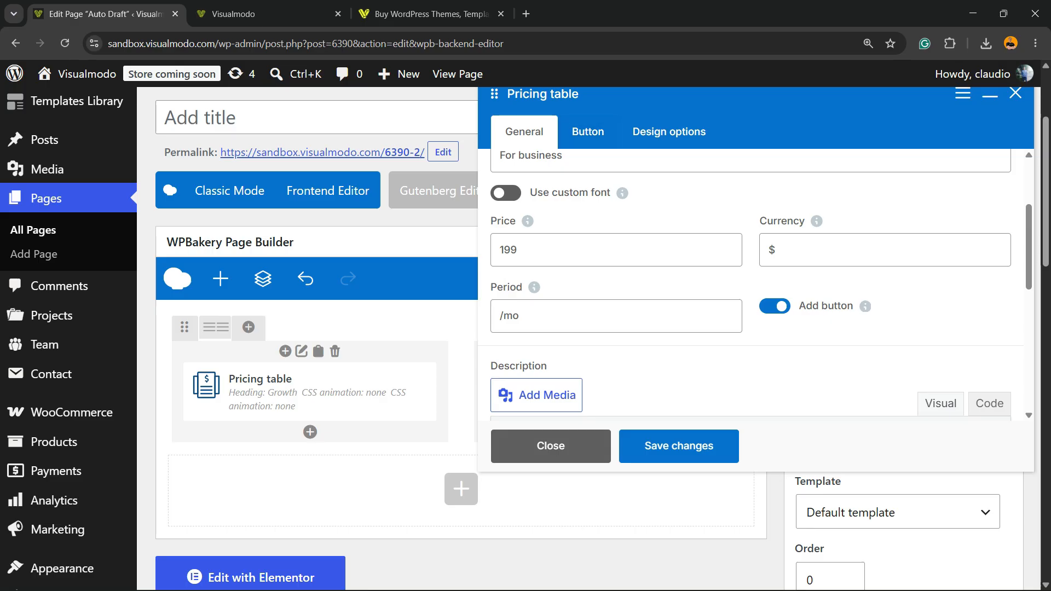
scroll(749, 285, "down", 5)
left_click(679, 446)
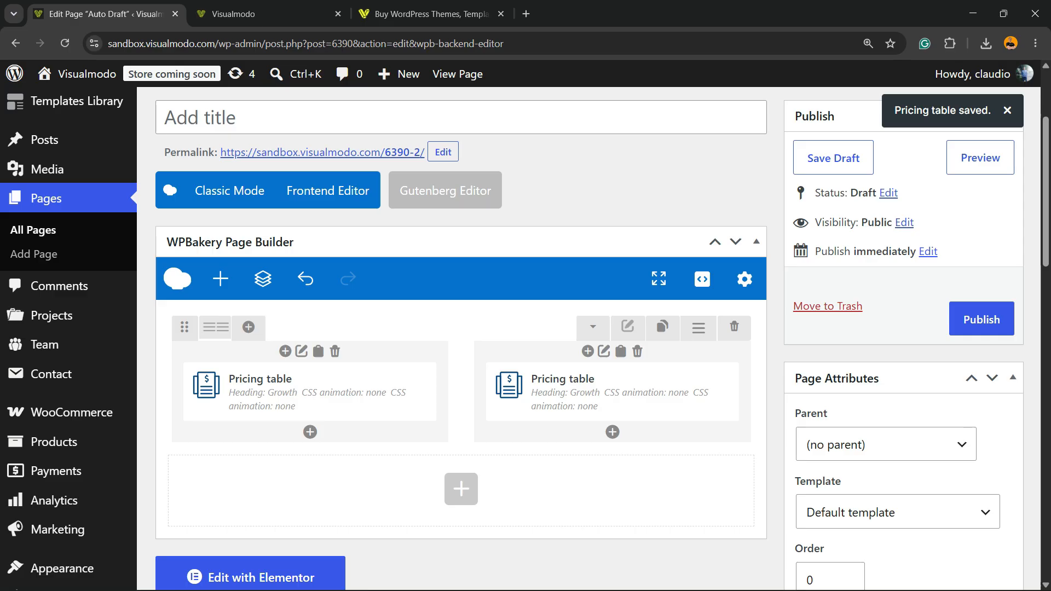
Set a bottom padding in pixels in the row's design options and save the row
left_click(627, 326)
mouse_move(586, 236)
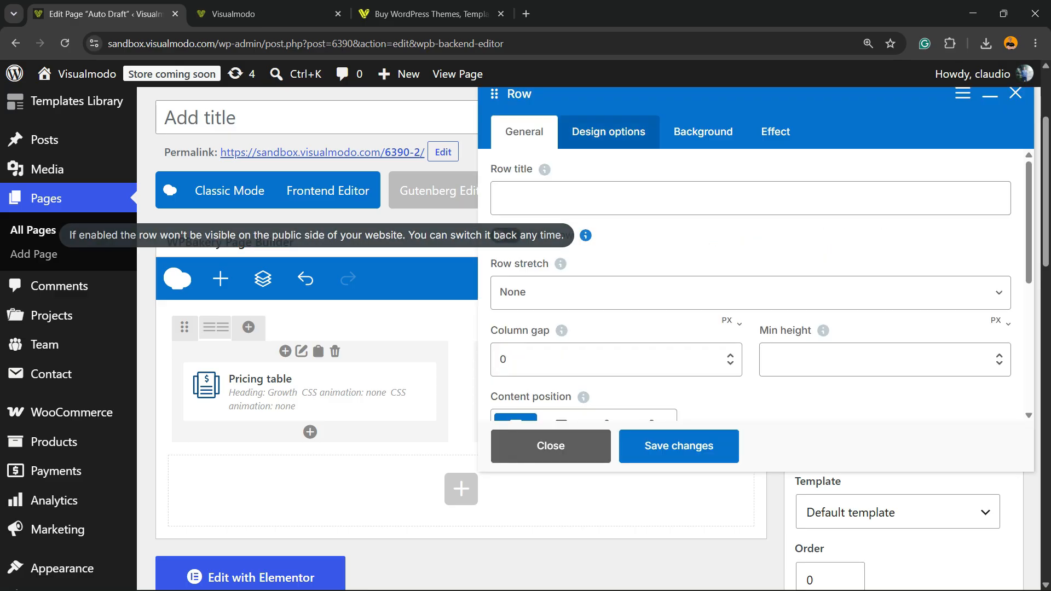
left_click(608, 132)
left_click(661, 393)
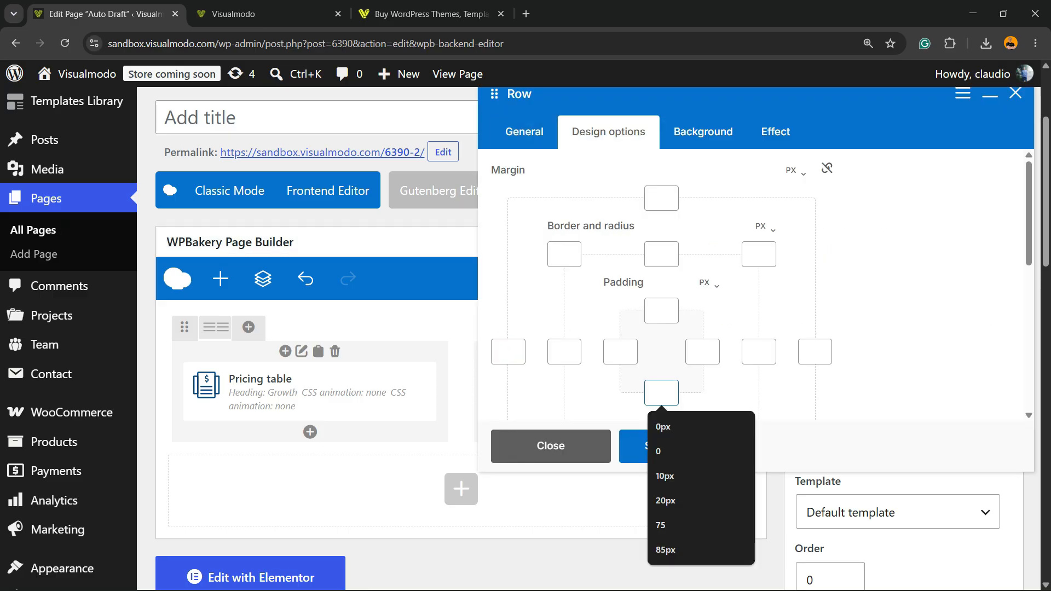
type("2")
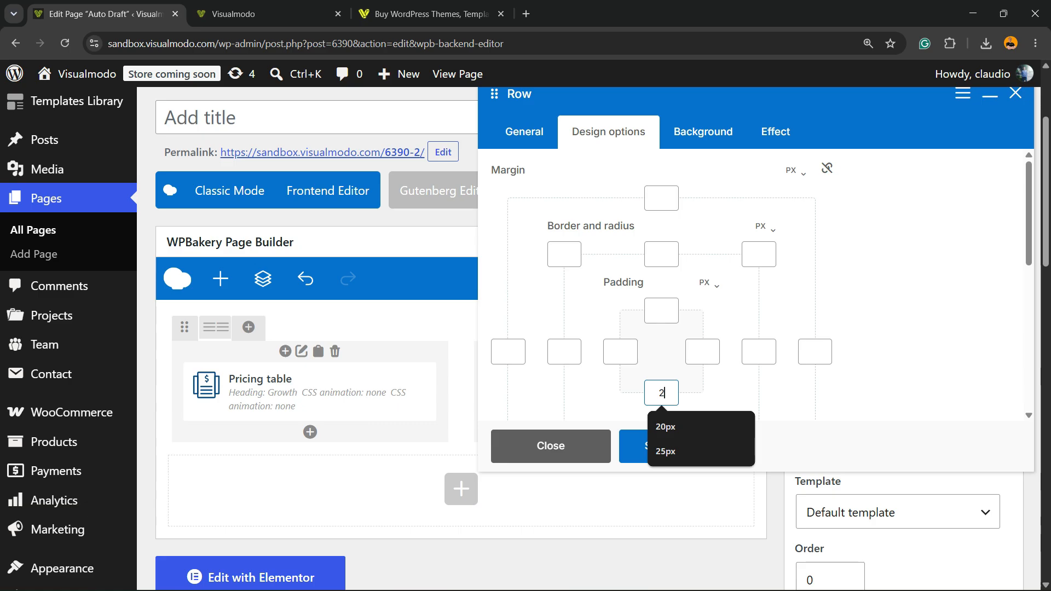
key("ctrl+a")
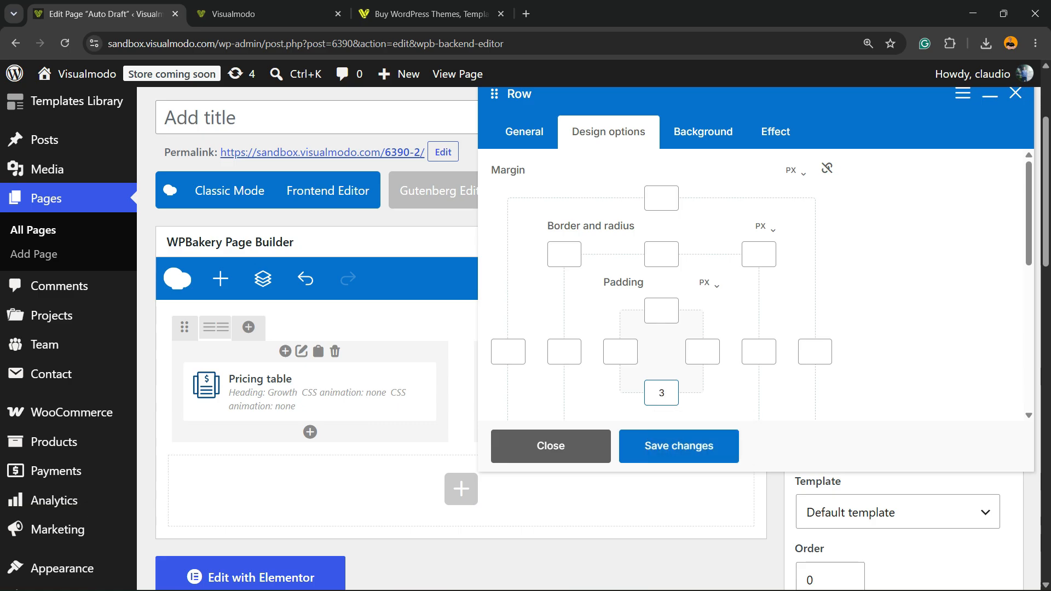
key("Return")
Preview the page to check the second table's content and the row's bottom spacing, and return to the editor
left_click(980, 157)
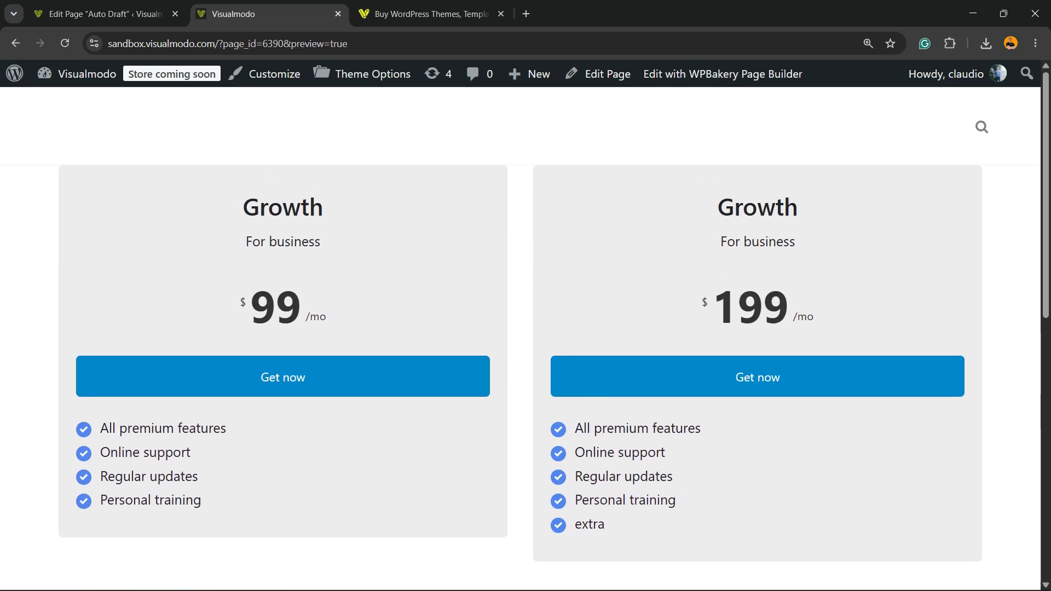
scroll(520, 339, "down", 4)
scroll(520, 339, "up", 4)
left_click(103, 14)
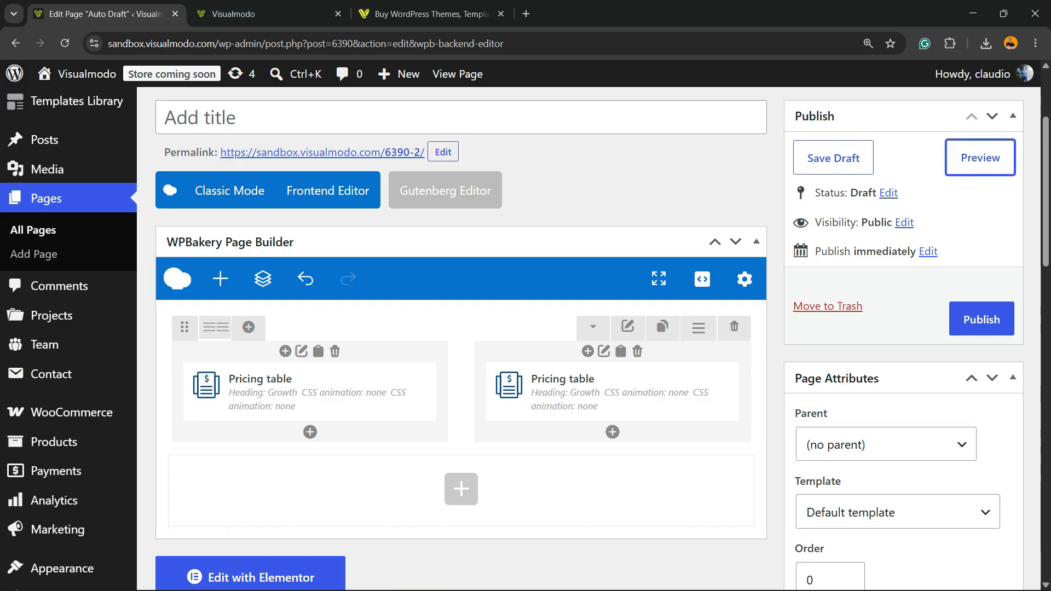
Set the row's column gap to 29 px and save the row
left_click(628, 327)
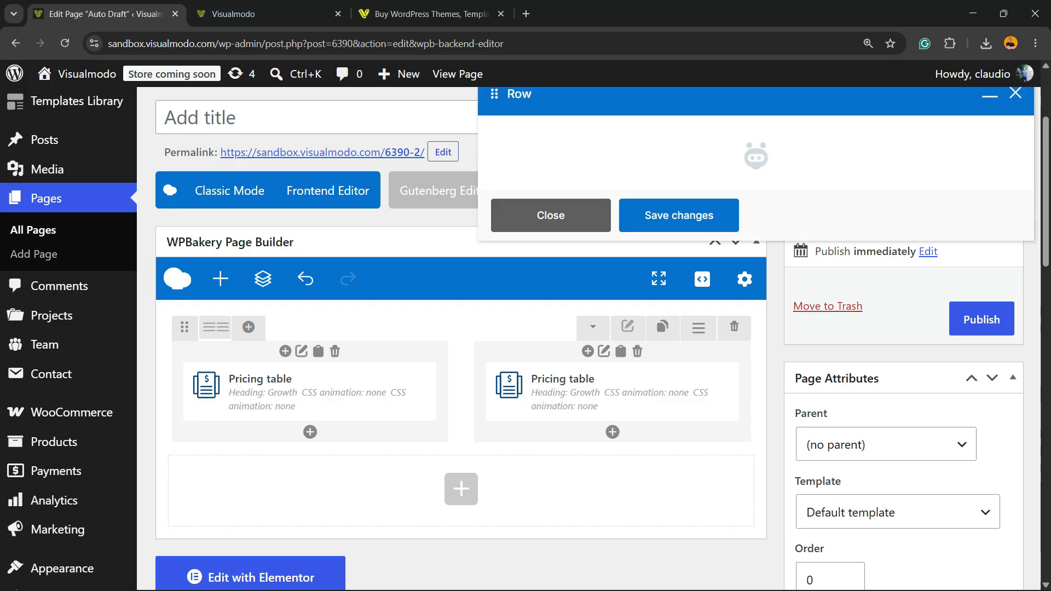
scroll(749, 285, "down", 3)
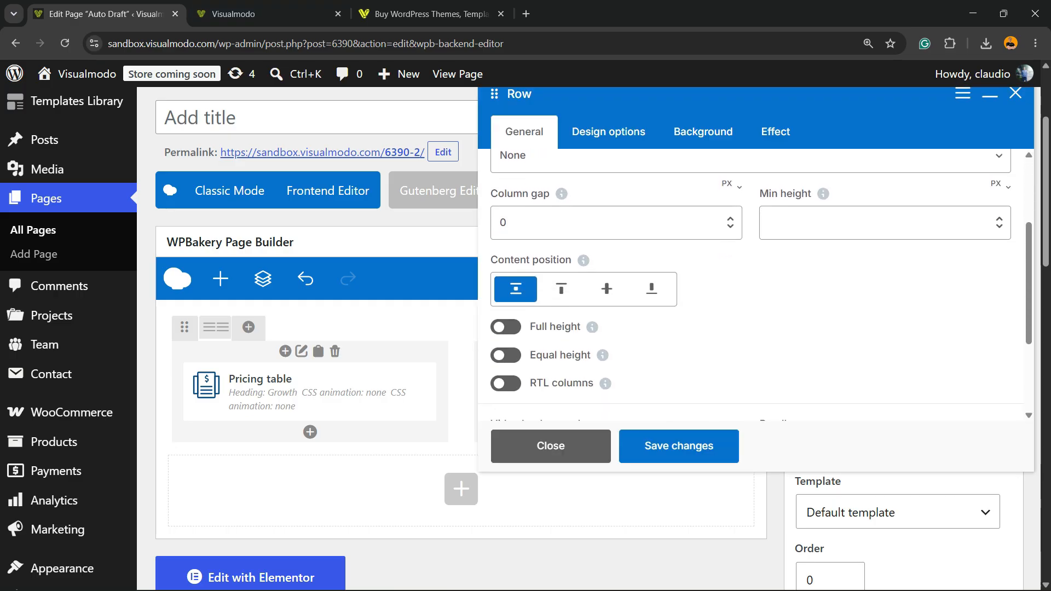
left_click(602, 223)
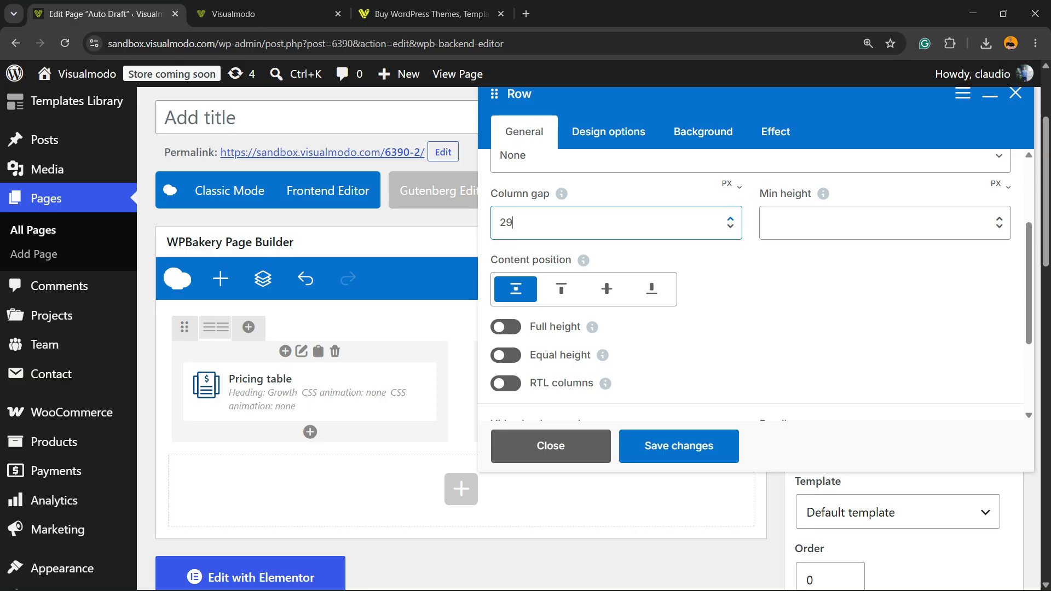
left_click(678, 446)
Preview the page to check the gap between the two pricing tables, and return to the editor
left_click(973, 155)
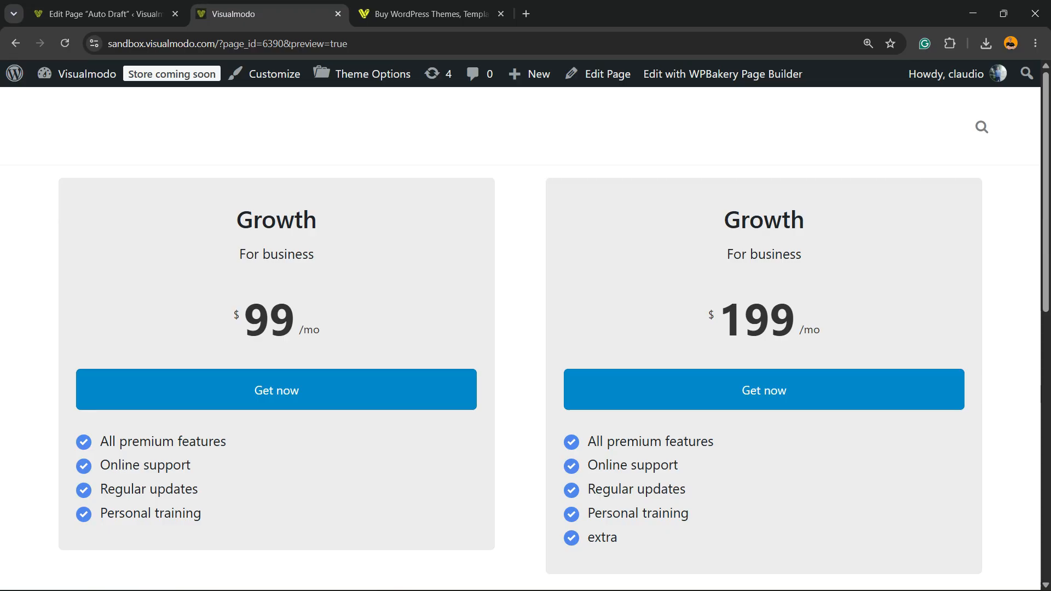
scroll(520, 328, "down", 5)
scroll(520, 328, "up", 5)
left_click(104, 14)
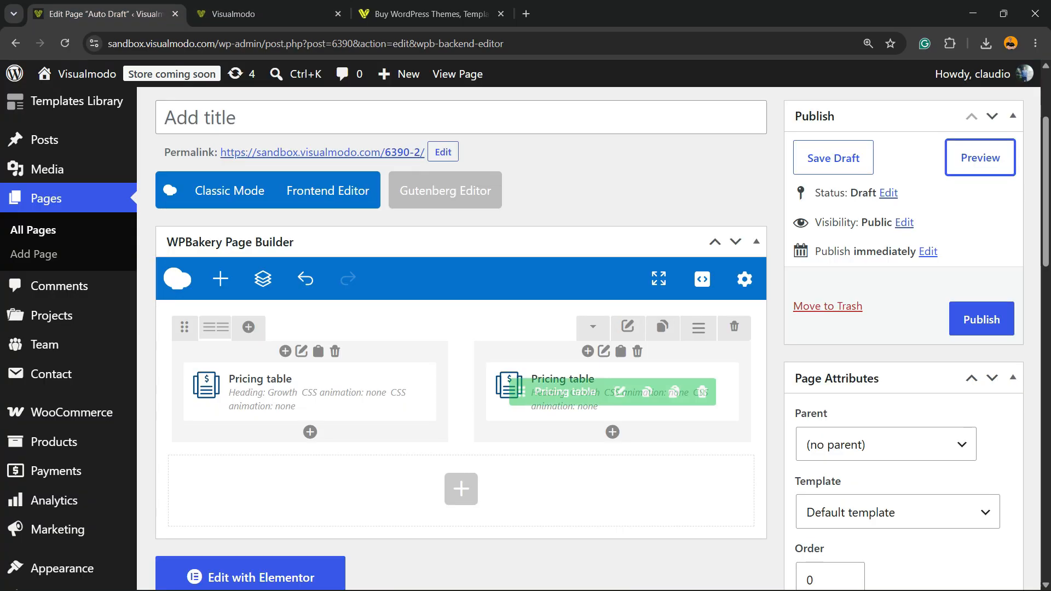
Publish the page and open it in the WPBakery frontend editor to view both pricing tables
left_click(968, 309)
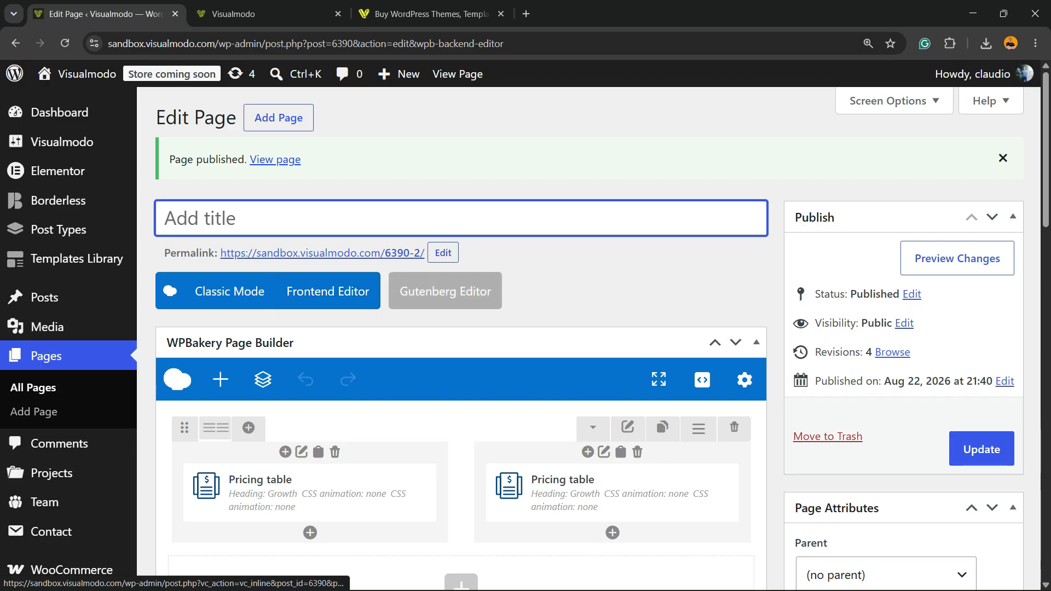
left_click(328, 291)
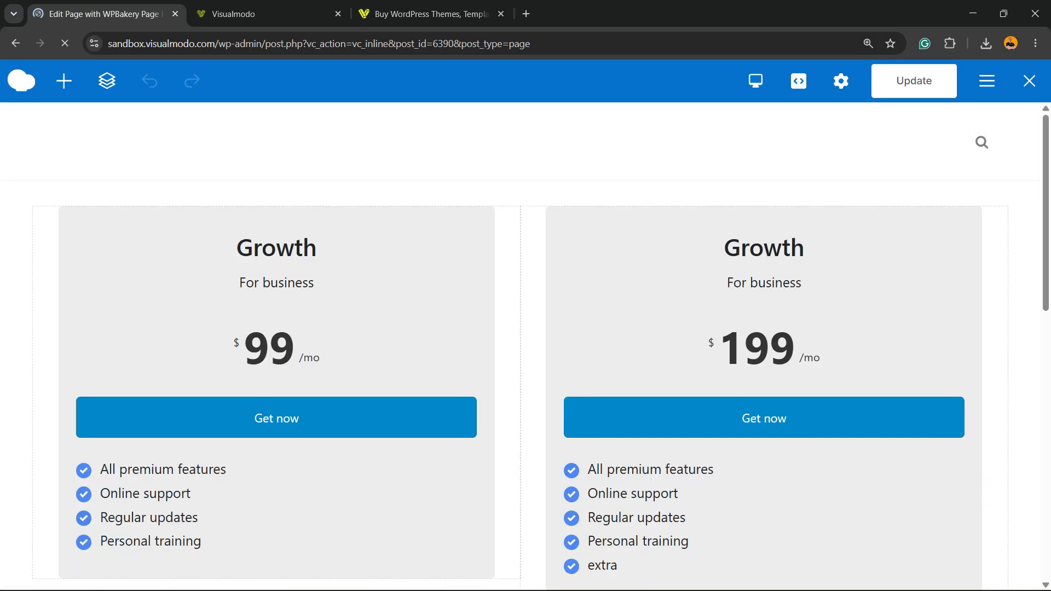
scroll(274, 328, "down", 3)
scroll(526, 344, "up", 3)
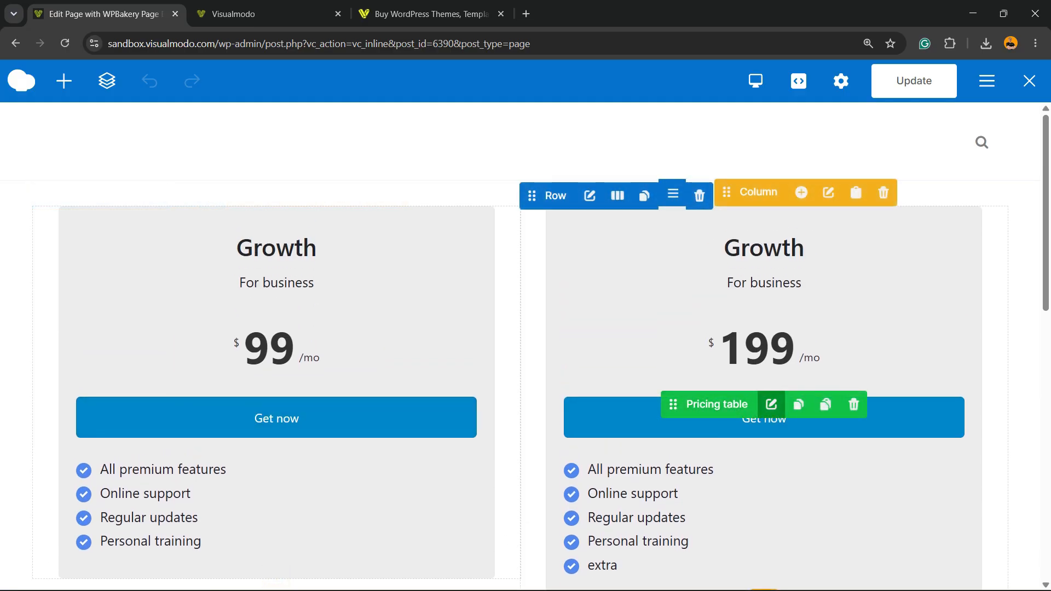
Open the settings of the 199 pricing table, set its button shape to Square and save the changes
left_click(771, 403)
left_click_drag(670, 94, 286, 117)
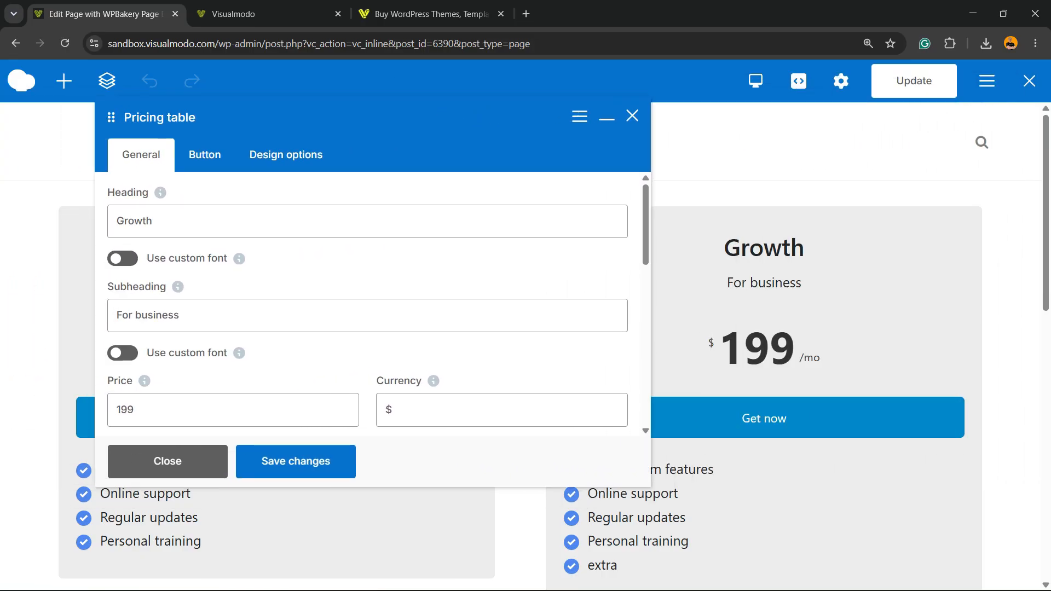
mouse_move(161, 117)
left_mouse_down()
mouse_move(311, 117)
mouse_move(160, 143)
mouse_move(174, 126)
left_mouse_up()
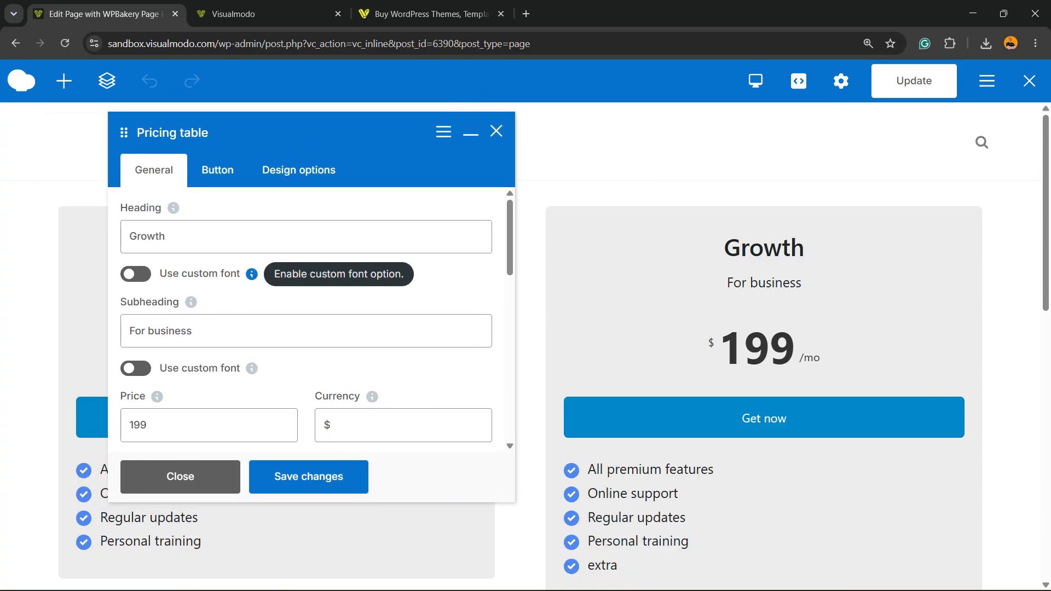
left_click(217, 170)
scroll(307, 328, "down", 3)
left_click(208, 232)
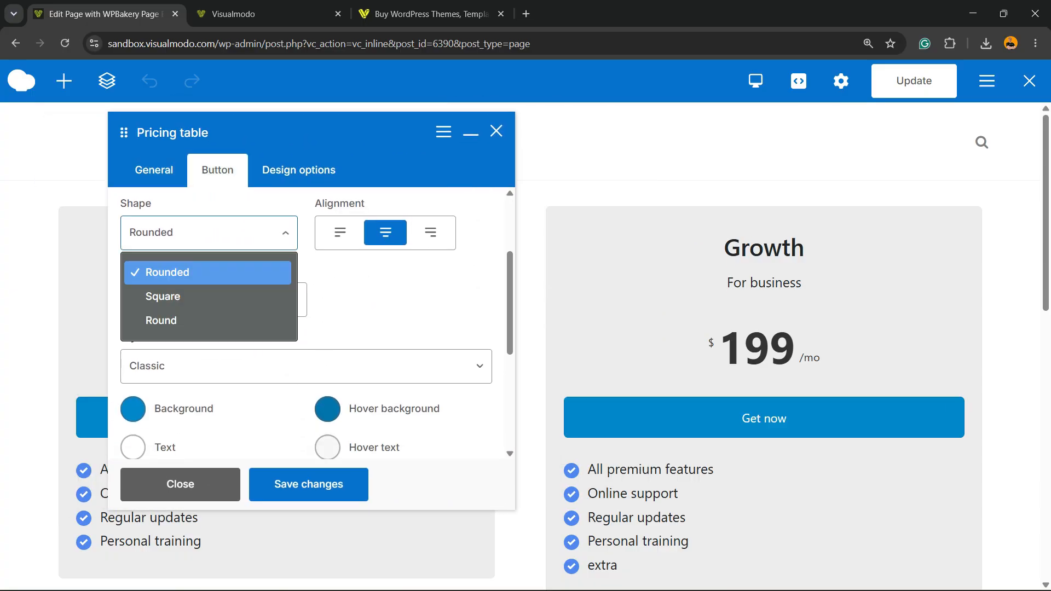
left_click(163, 296)
left_click(308, 484)
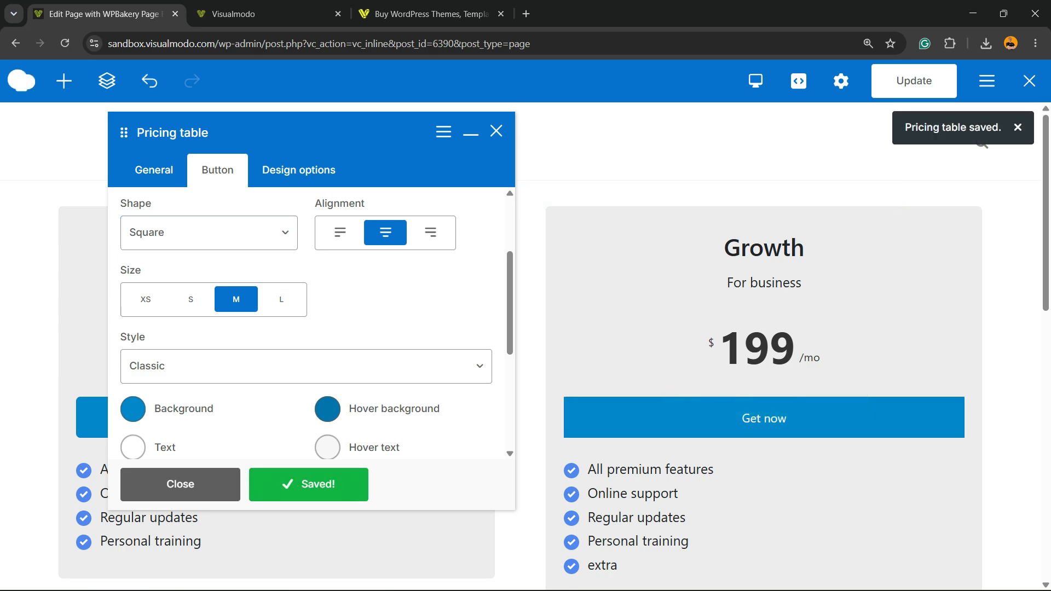
Try the 3d and Outline styles on the 199 table's button, saving each one to see it on the page
left_click(306, 365)
left_click(165, 501)
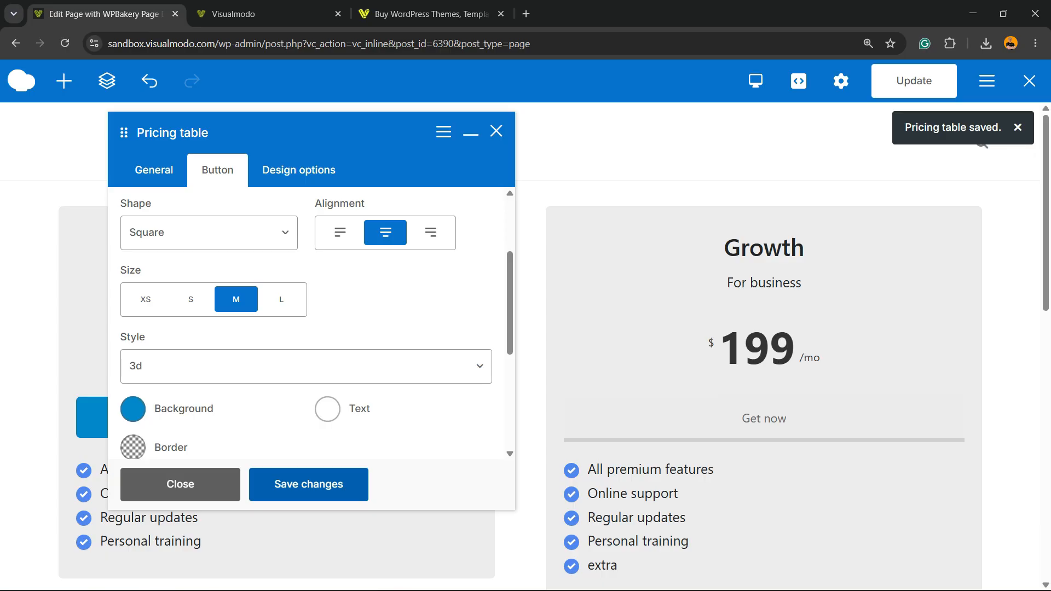
left_click(305, 366)
left_click(164, 476)
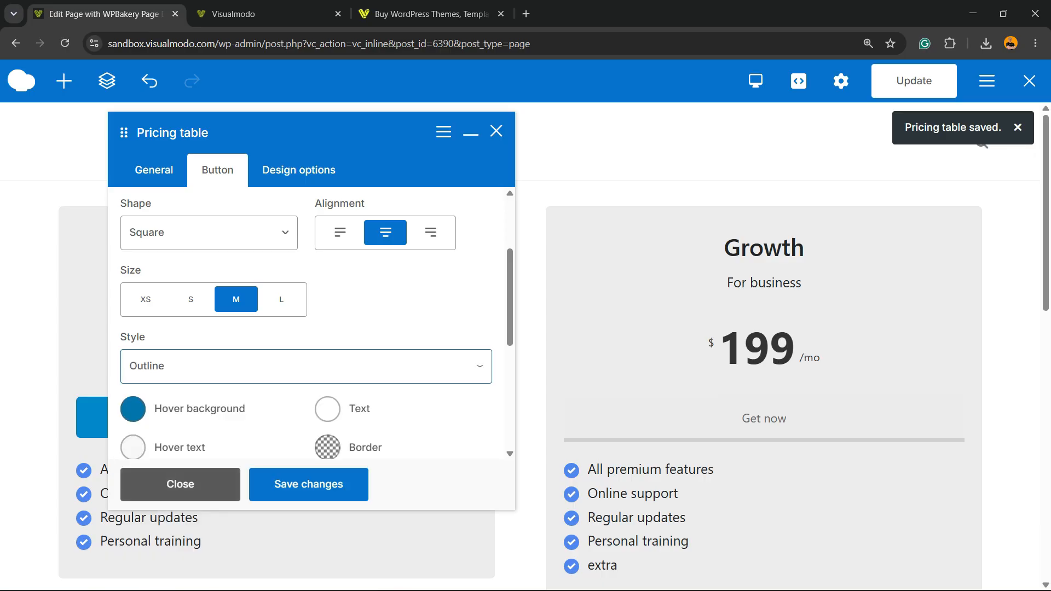
left_click(308, 483)
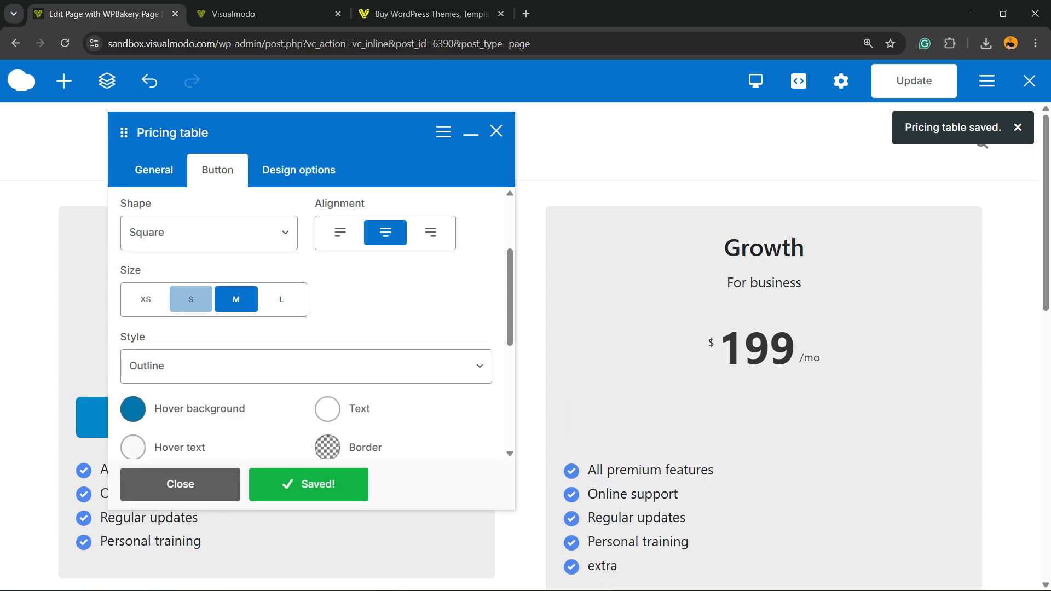
Set the 199 table's button style to Flat and save the changes
left_click(306, 365)
left_click(154, 453)
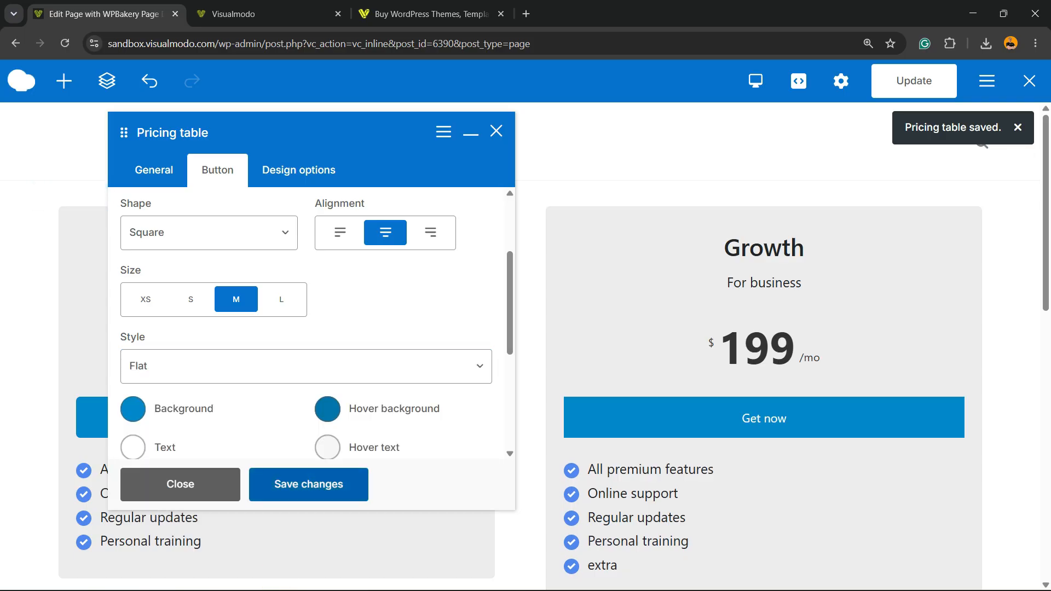
Enable the Font Awesome half-circle icon on the 199 table's button, save it, and try the icon's right and left alignment
scroll(306, 323, "down", 3)
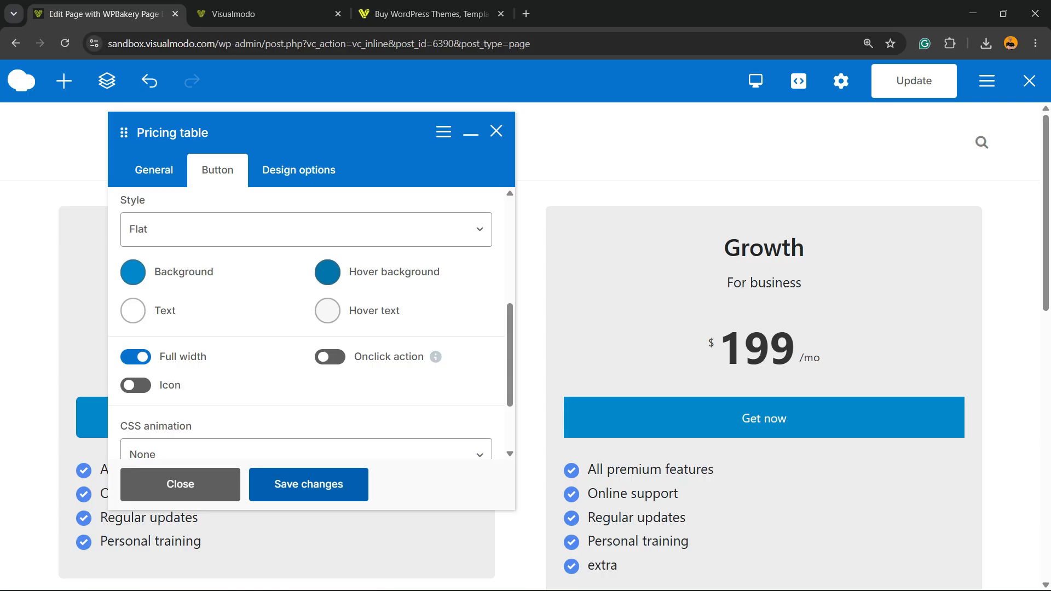
left_click(136, 385)
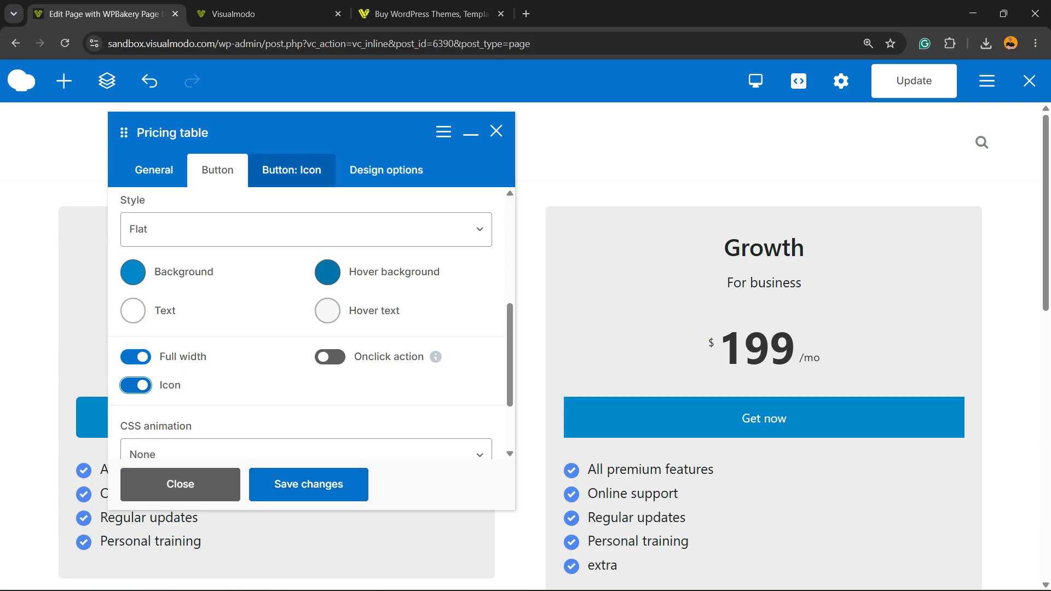
left_click(291, 170)
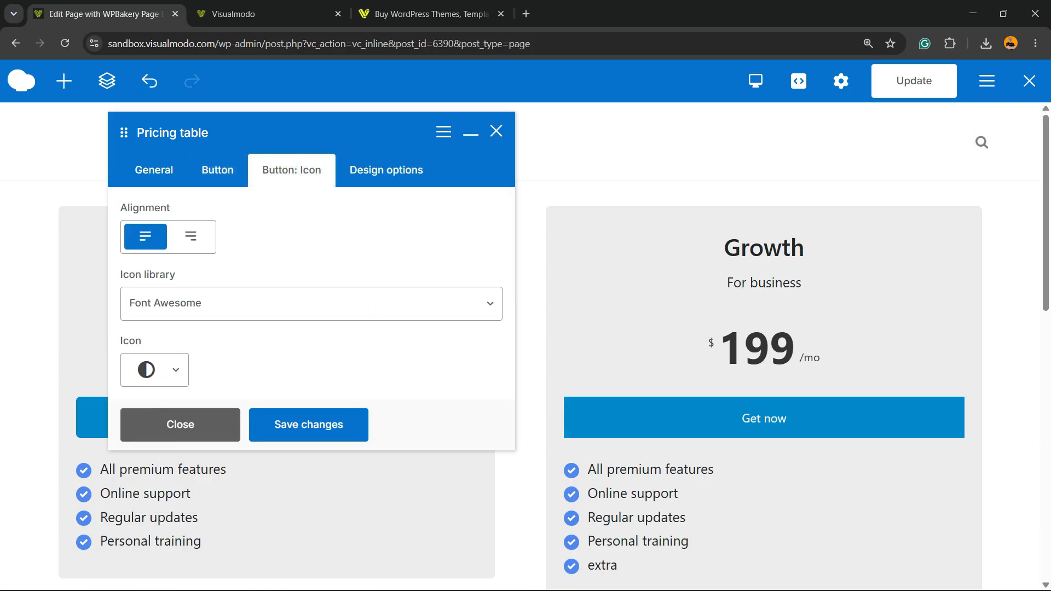
left_click(309, 425)
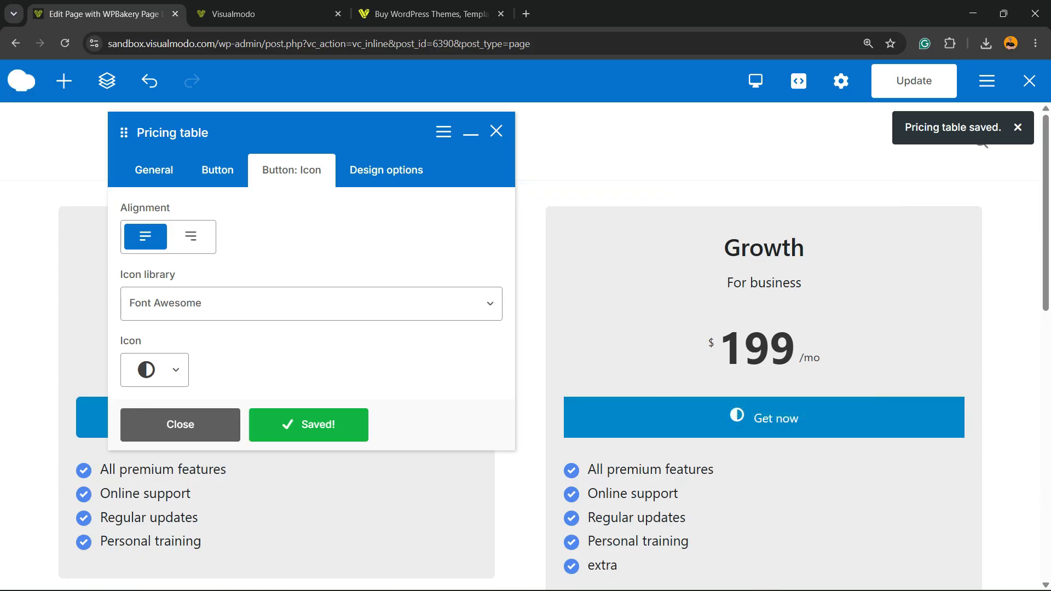
left_click(190, 236)
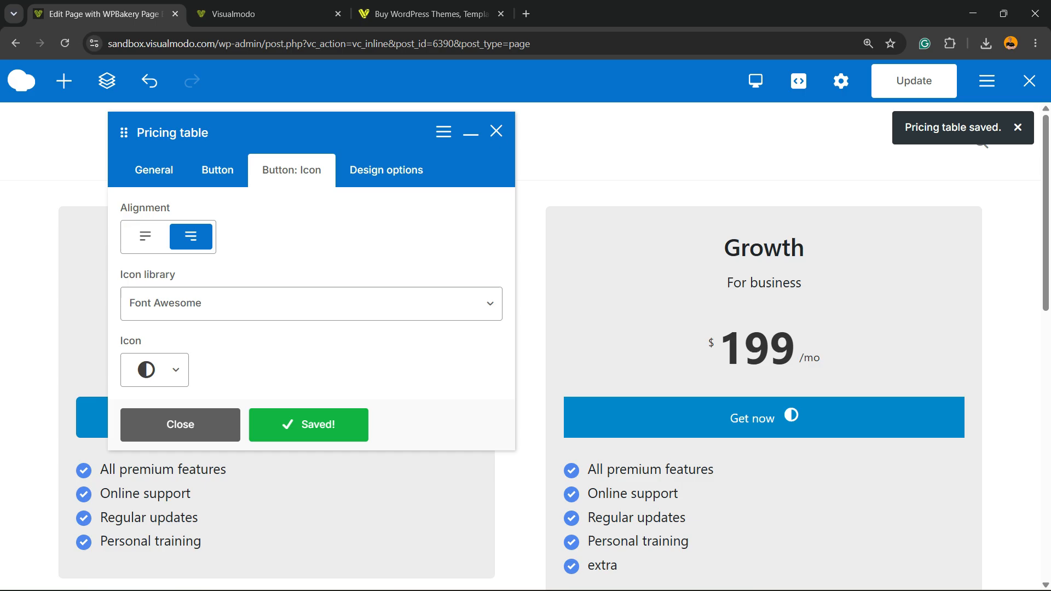
left_click(145, 237)
Turn off the icon on the 199 table's button and save the changes
left_click(217, 170)
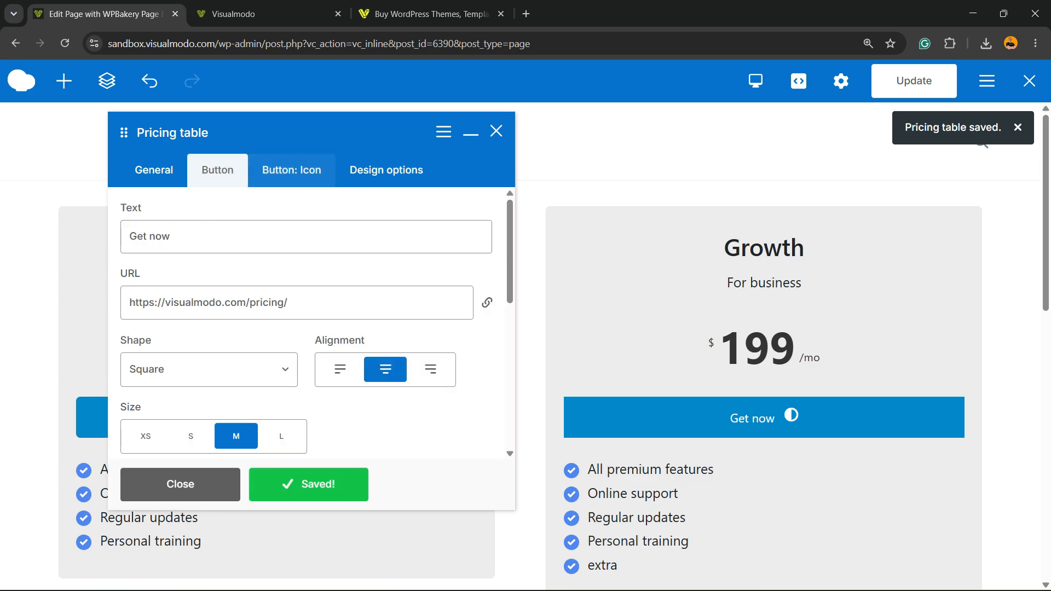
scroll(306, 323, "down", 10)
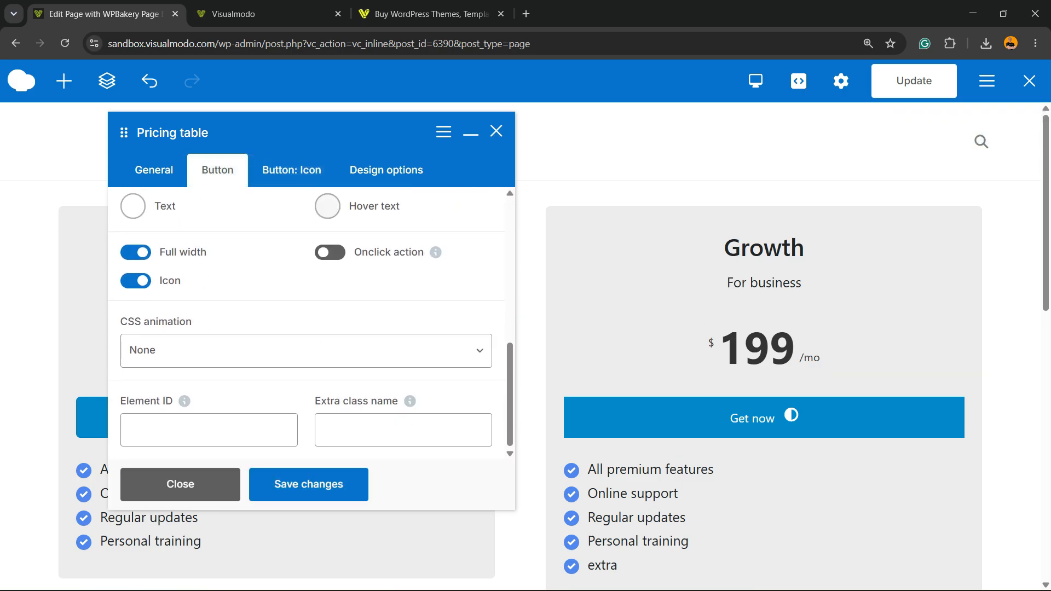
left_click(136, 280)
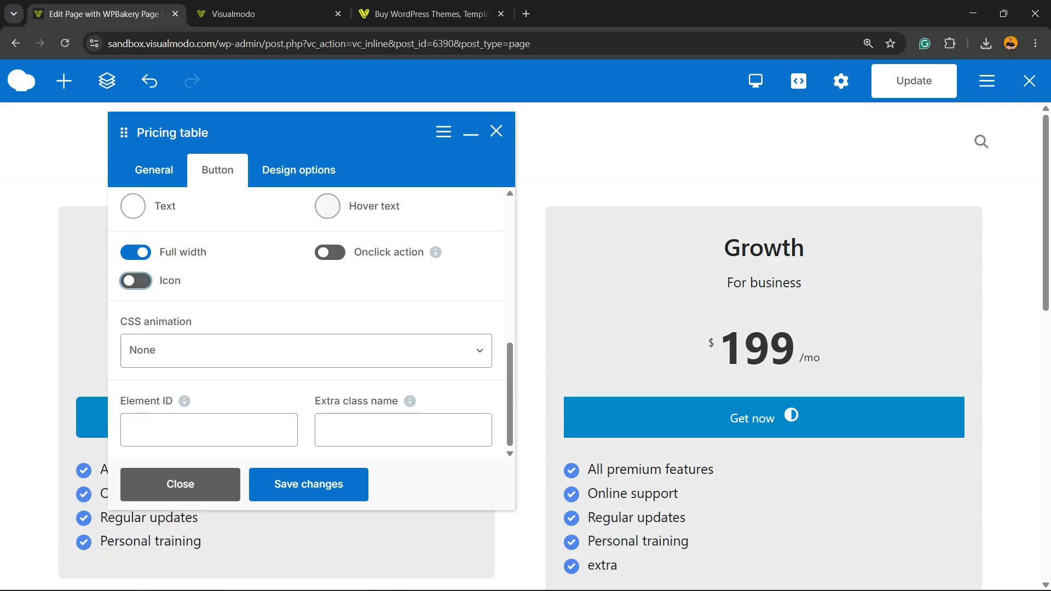
left_click(309, 485)
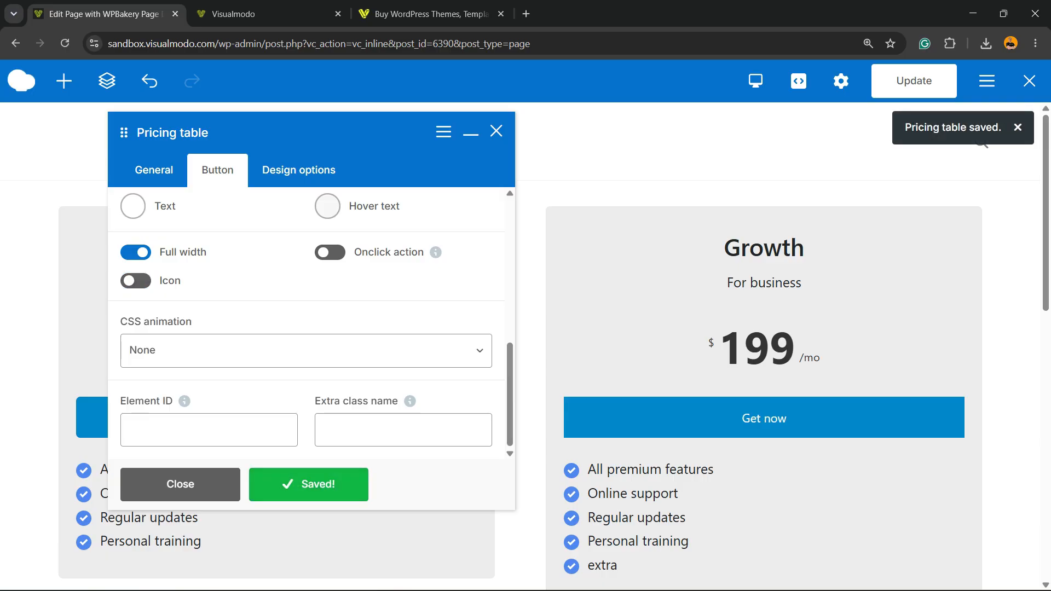
Minimize the pricing table settings window and update the page
left_click(470, 132)
scroll(465, 306, "down", 8)
scroll(466, 306, "up", 6)
scroll(274, 328, "up", 2)
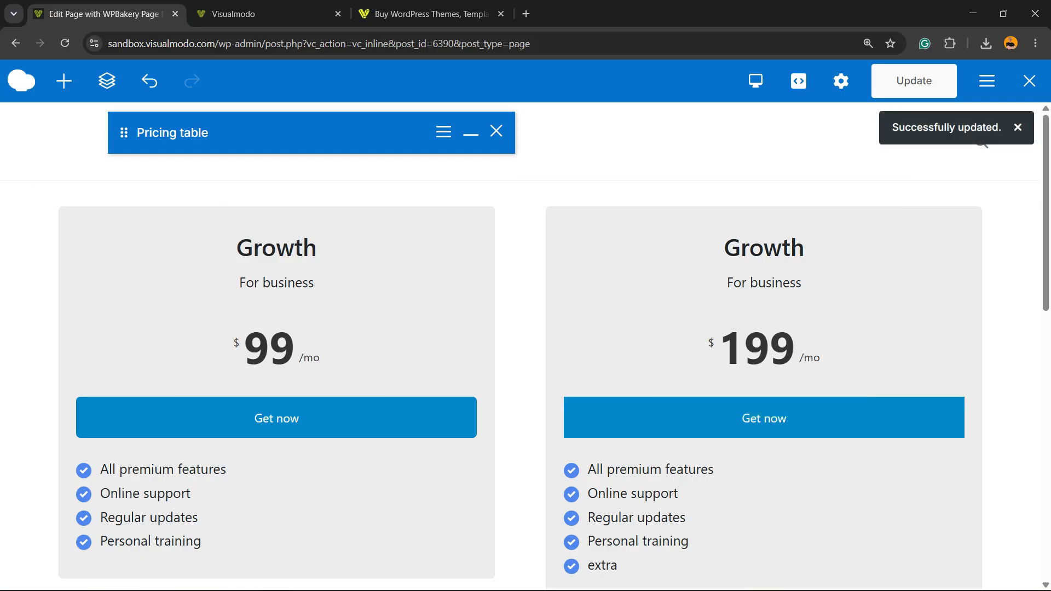
Close the pricing table settings window and review both tables on the page
scroll(526, 345, "down", 4)
scroll(526, 345, "up", 4)
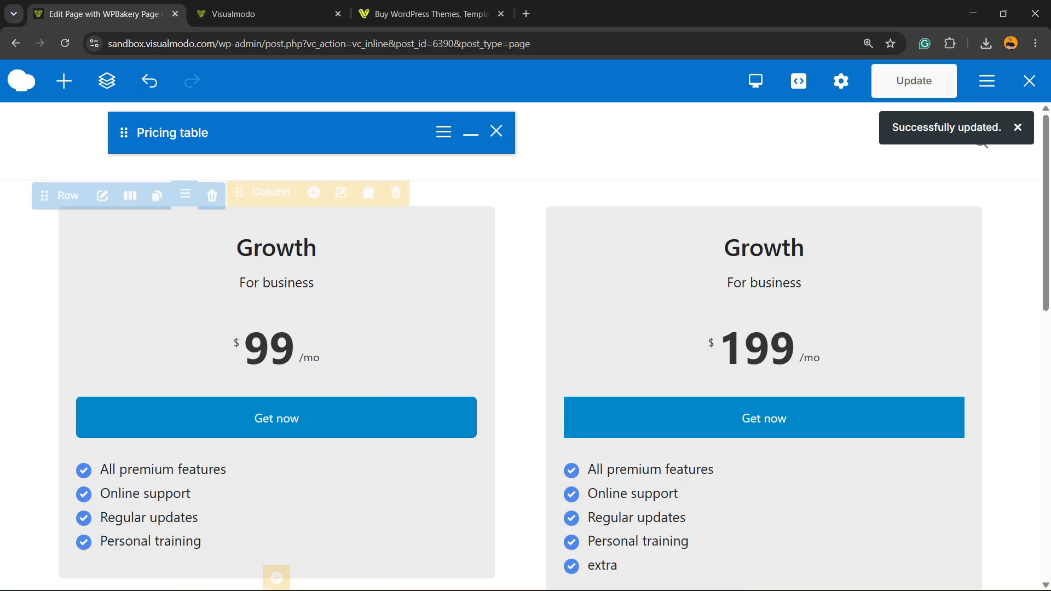
left_click_drag(306, 132, 337, 214)
left_click(527, 213)
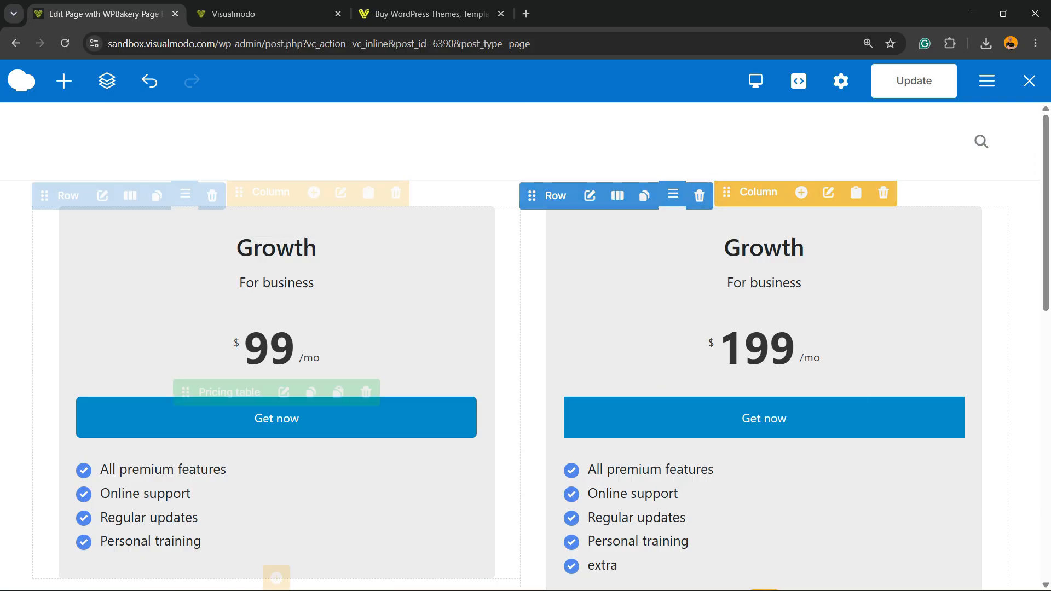
scroll(274, 383, "down", 3)
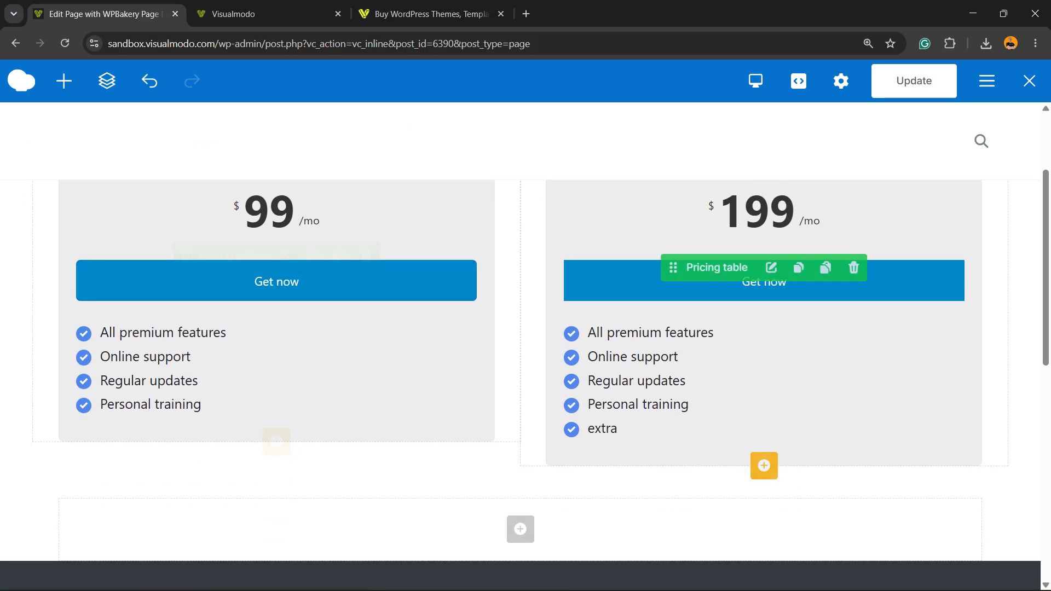
scroll(274, 328, "up", 3)
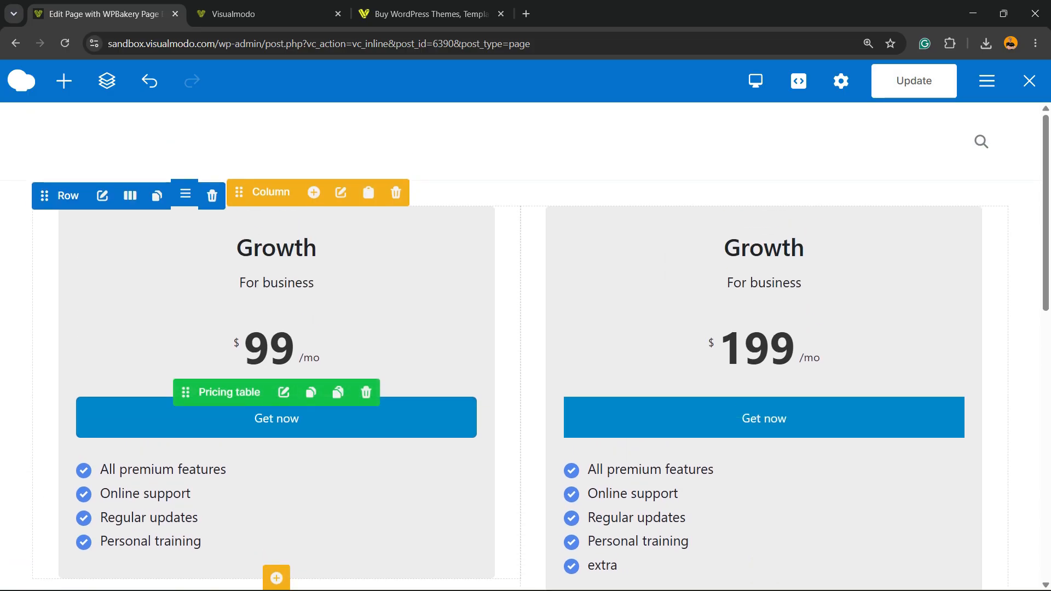